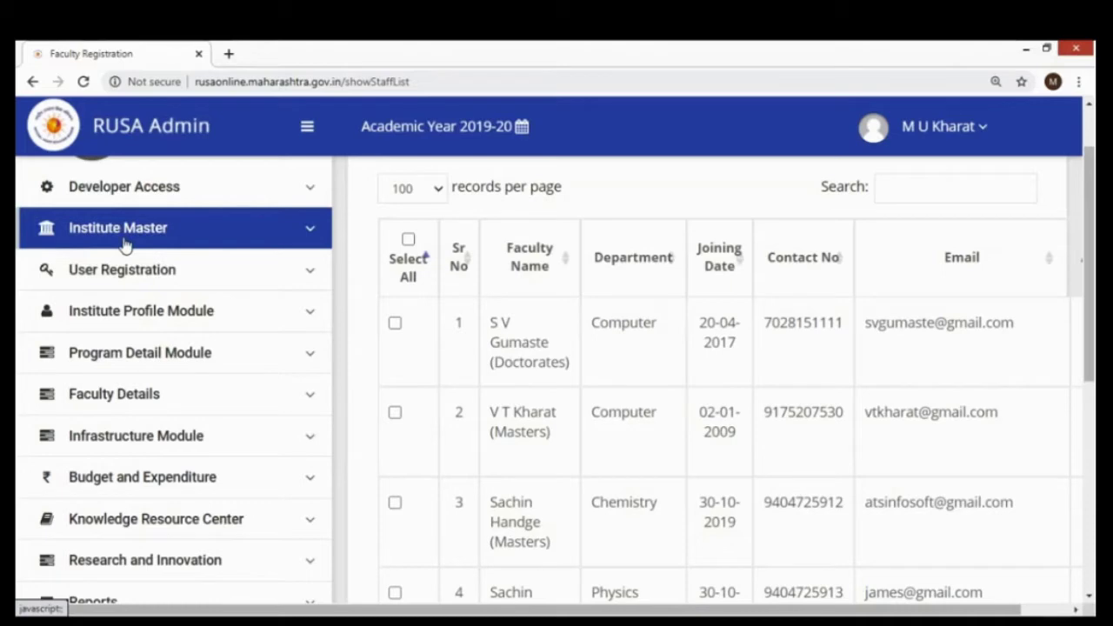
Open the Institute Information page of the Institute Profile Module and start adding a new institute information record.
click(132, 325)
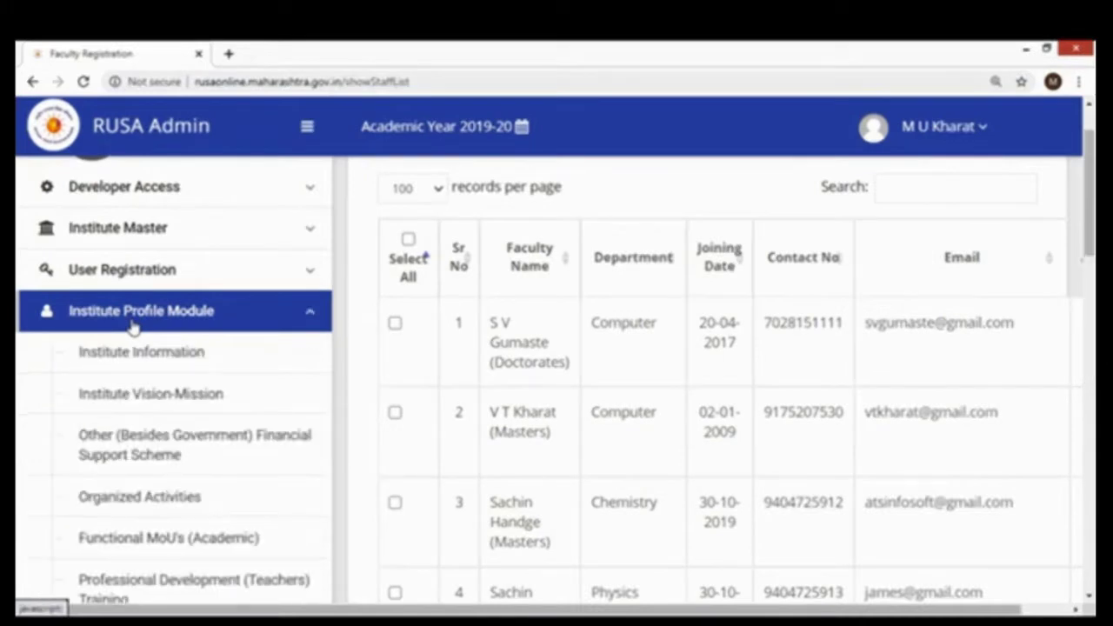
scroll(269, 377, down, 1)
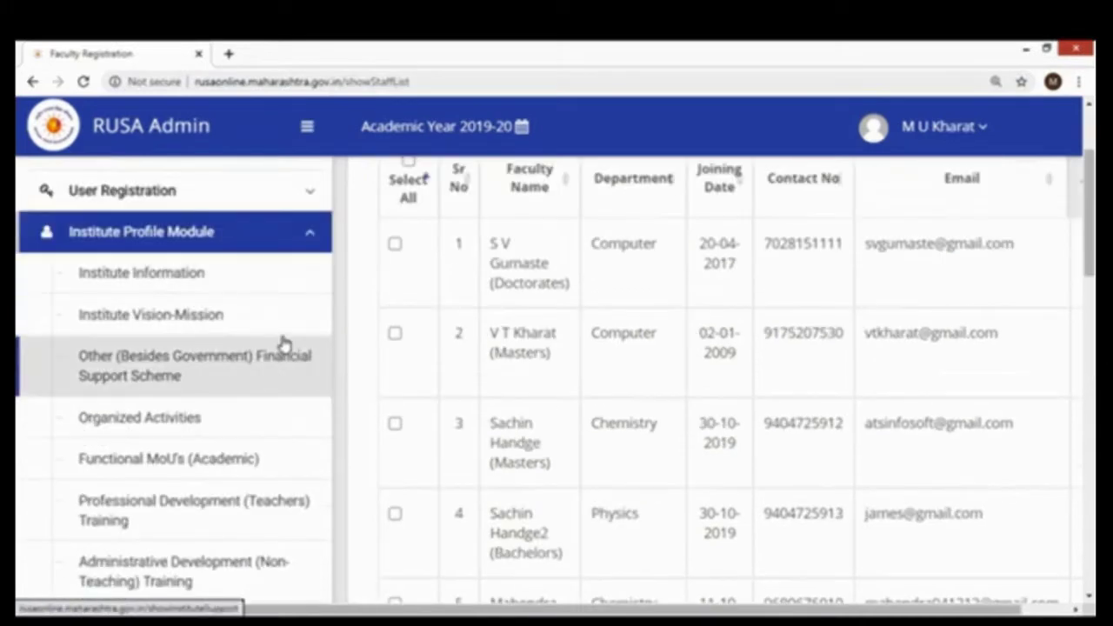
click(171, 285)
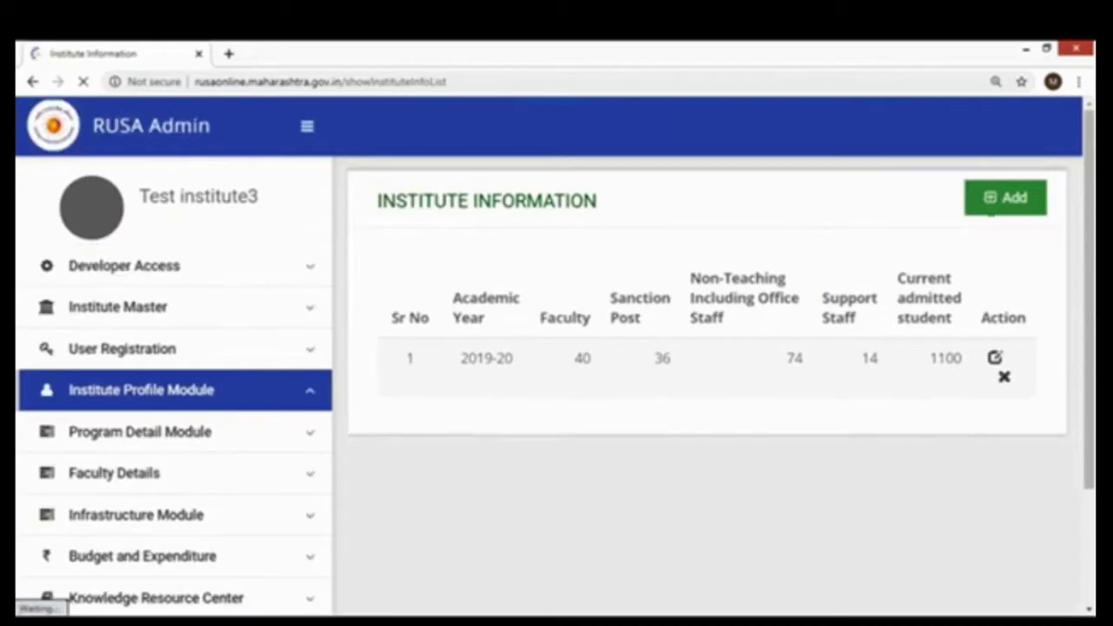
click(1013, 200)
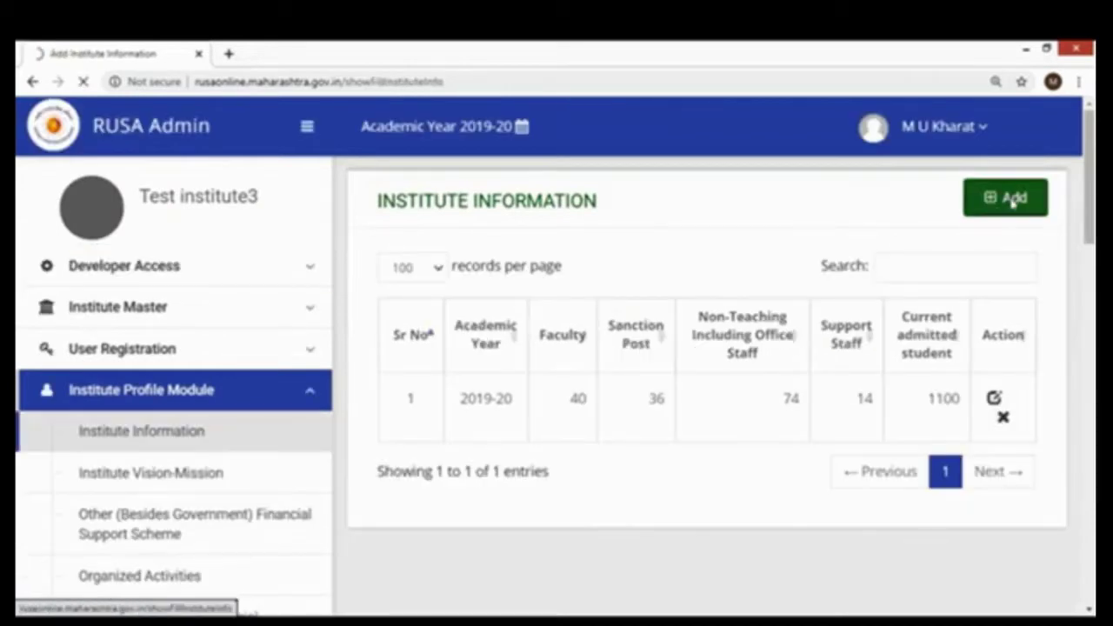
Examine the faculty, sanctioned post, staff, admitted student and autonomous status fields of the institute information form, and cancel it without saving.
scroll(644, 327, down, 1)
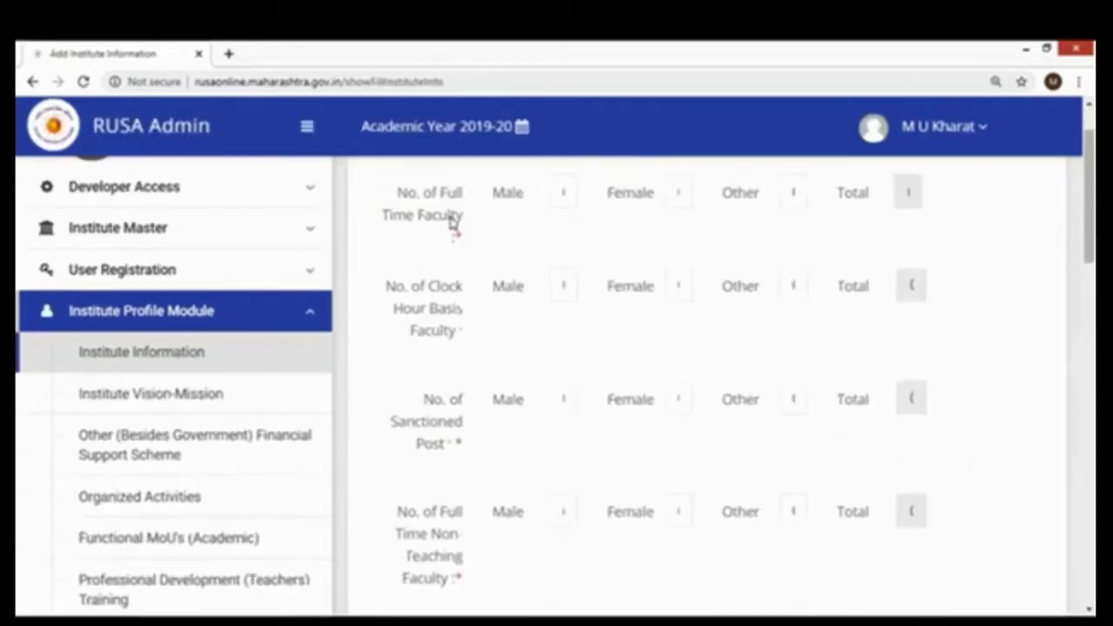
scroll(444, 233, up, 1)
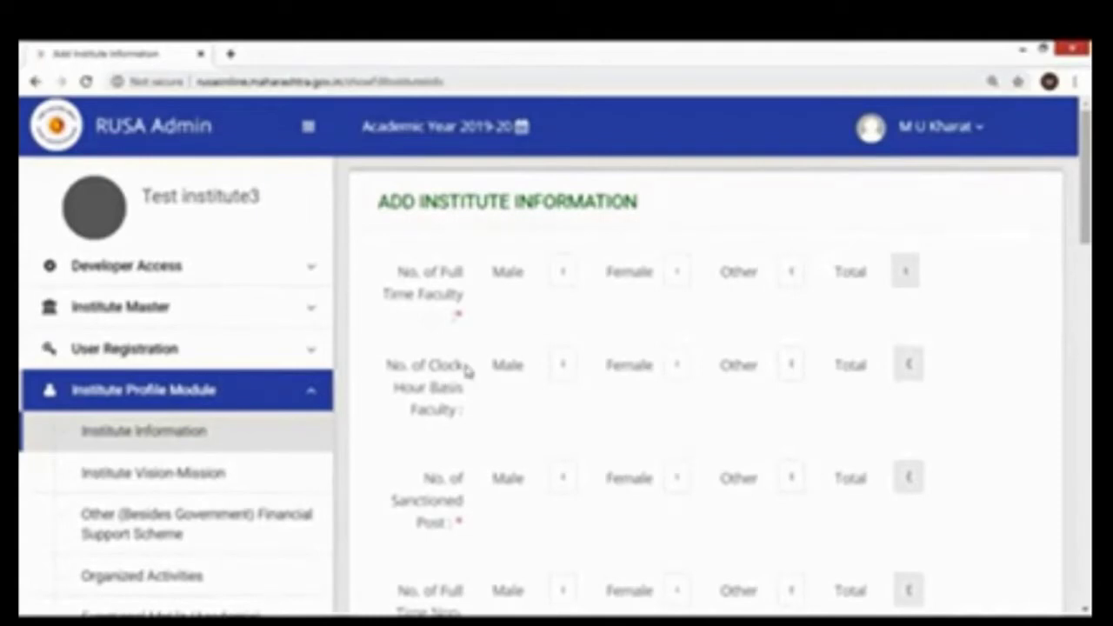
scroll(461, 397, down, 1)
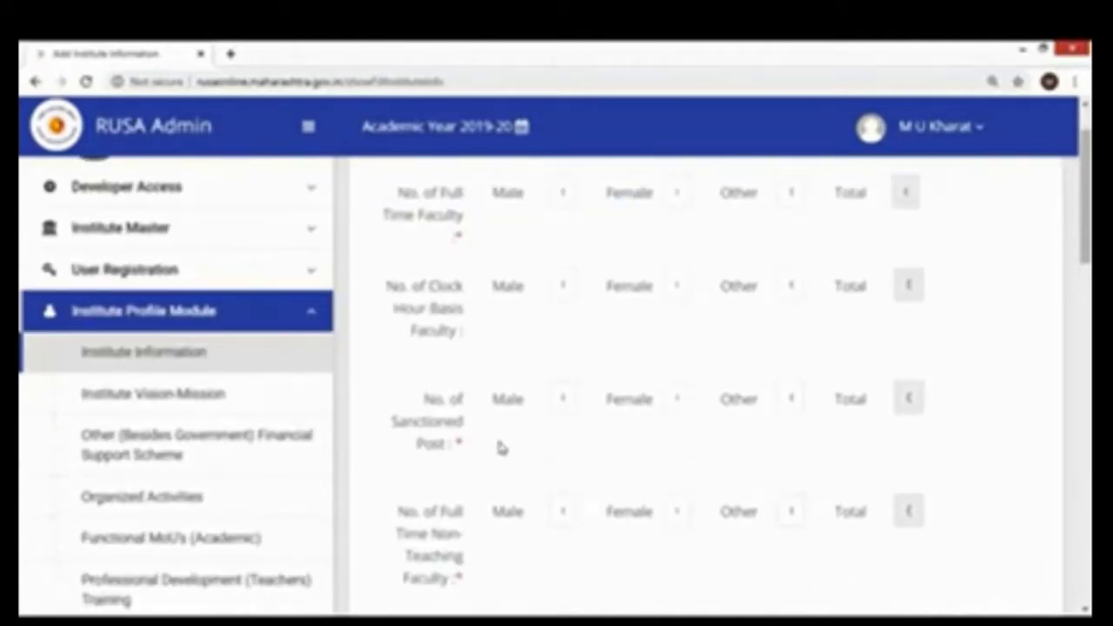
scroll(500, 447, down, 1)
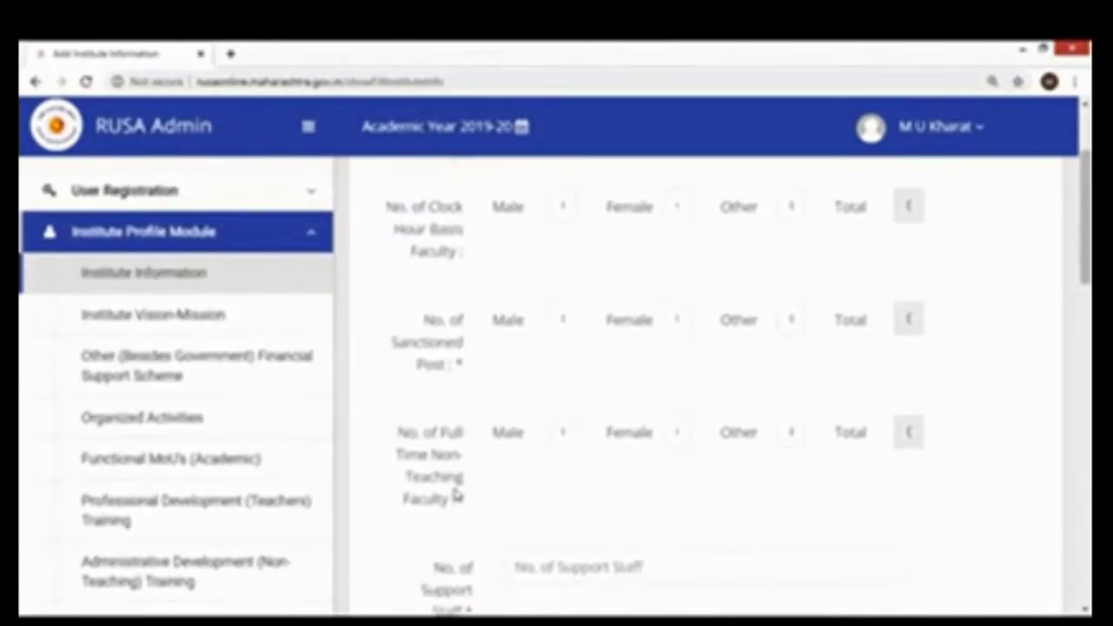
scroll(531, 496, down, 1)
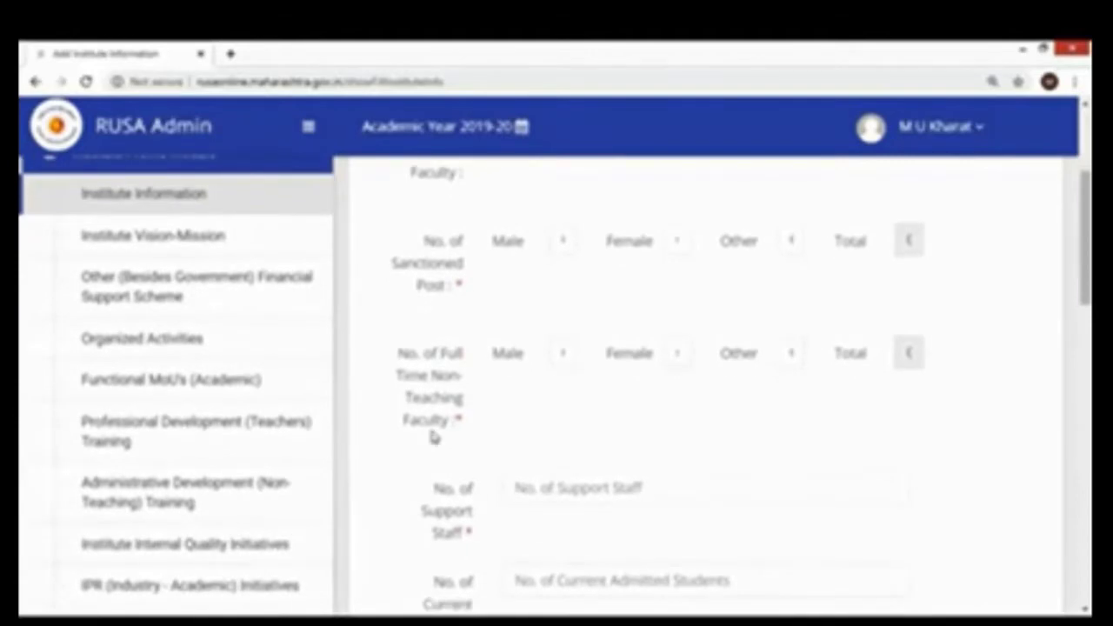
scroll(439, 487, down, 3)
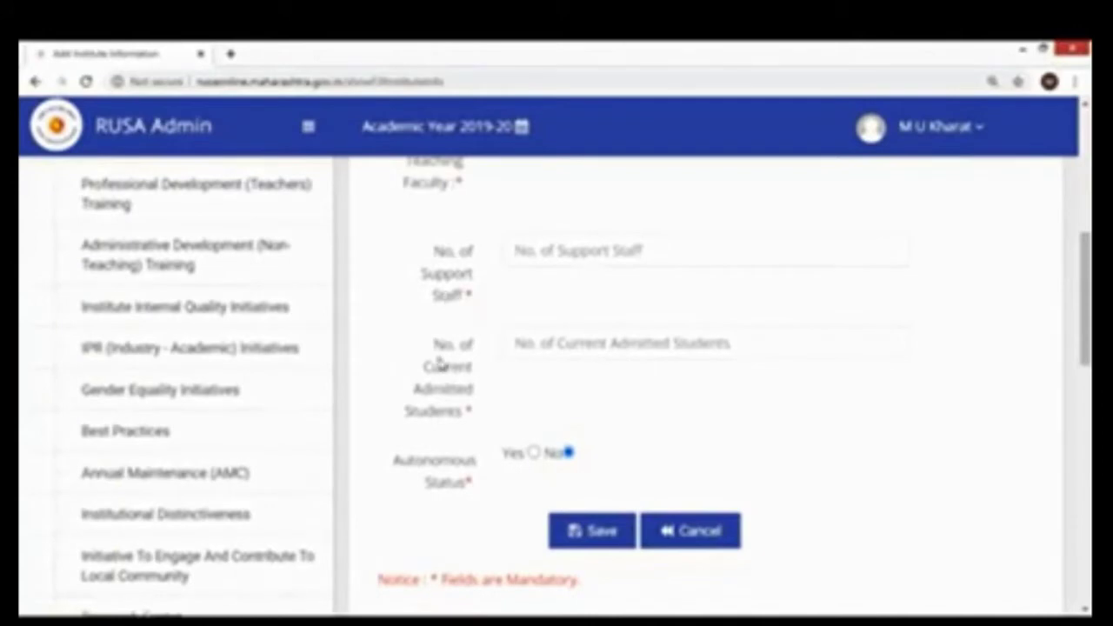
scroll(474, 368, down, 1)
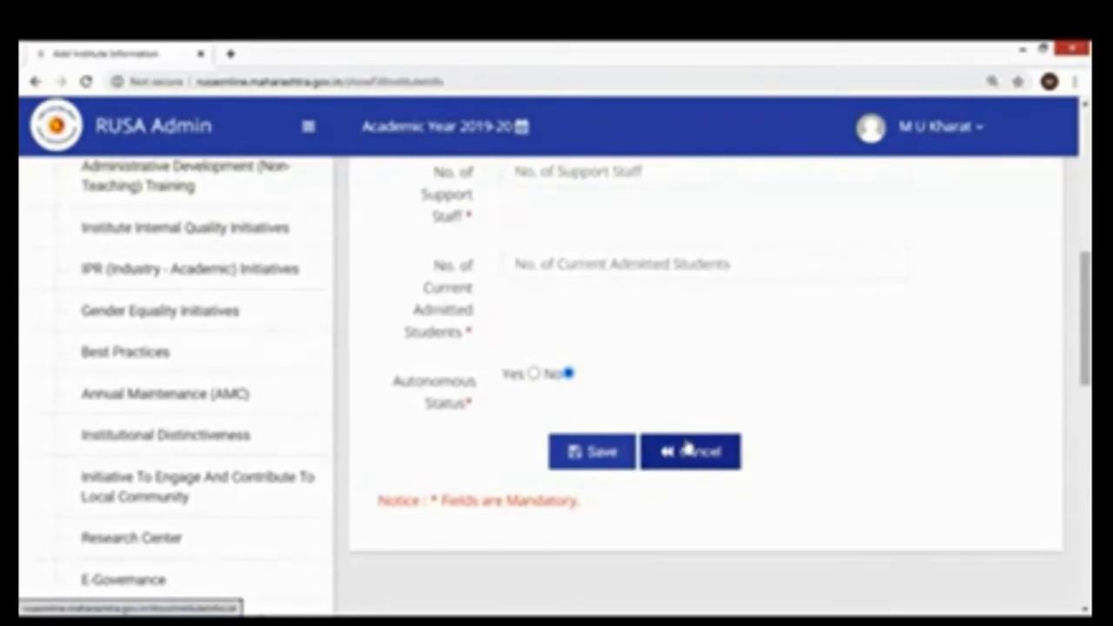
scroll(657, 428, up, 3)
scroll(657, 428, up, 5)
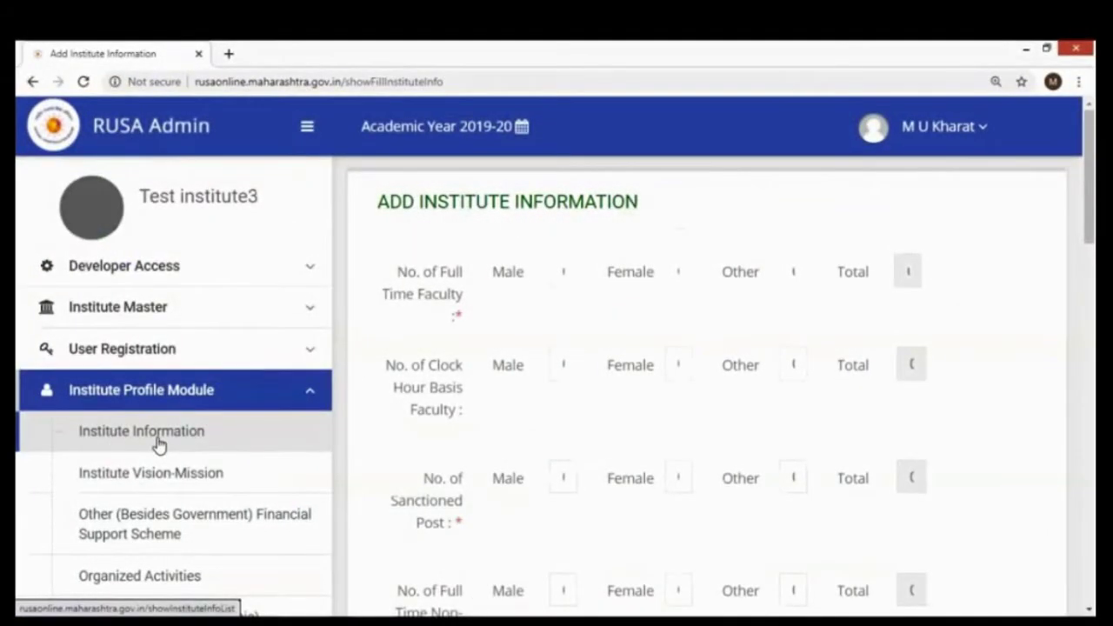
scroll(259, 440, down, 8)
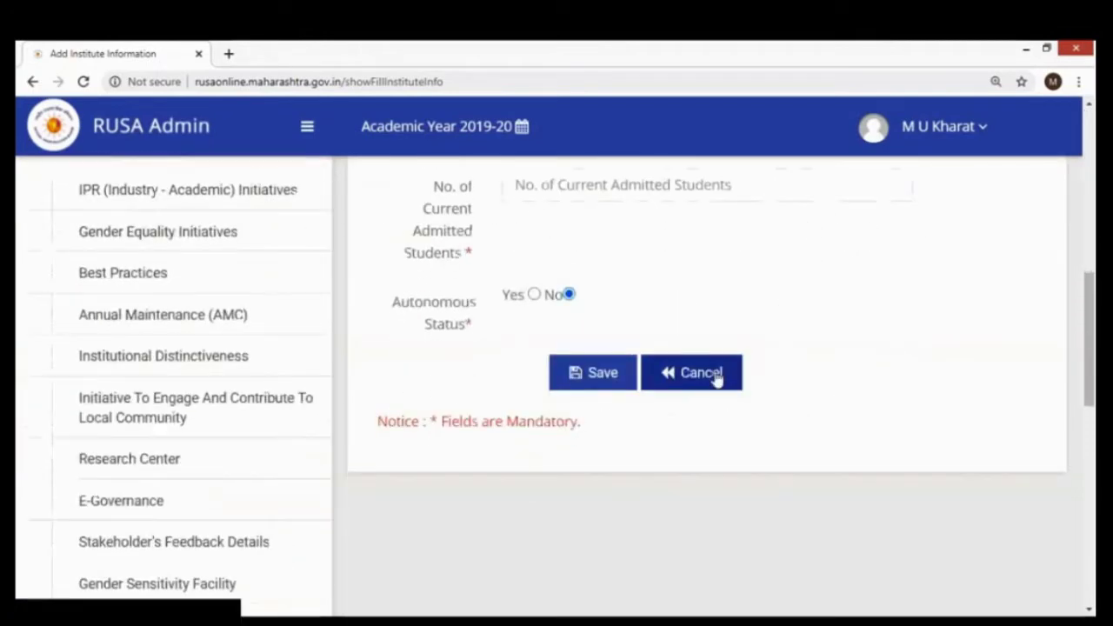
scroll(704, 330, up, 3)
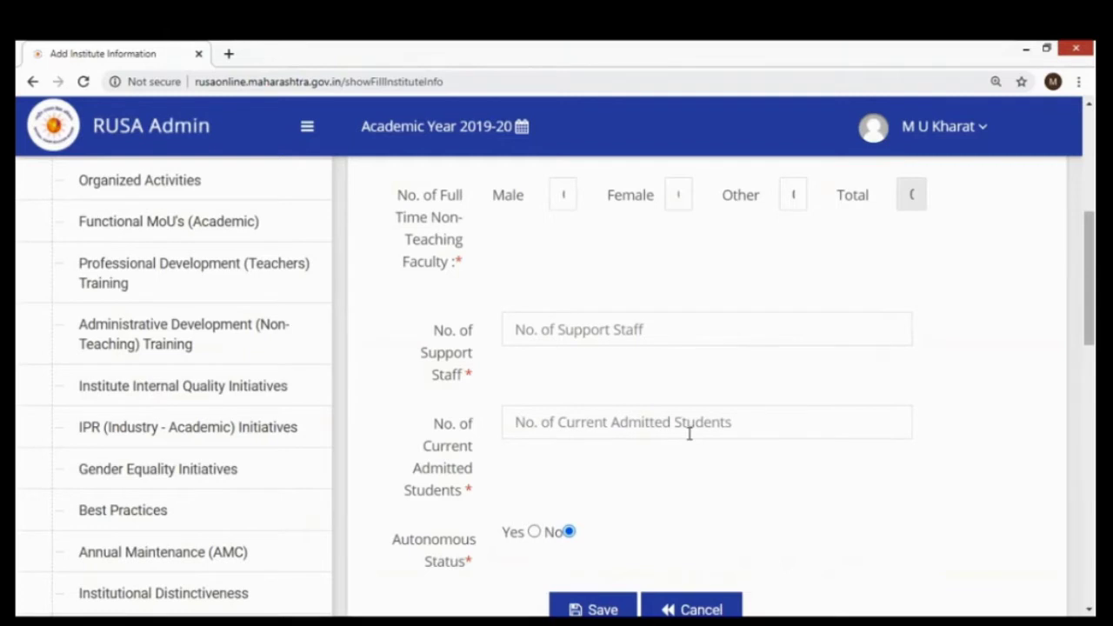
scroll(690, 457, down, 1)
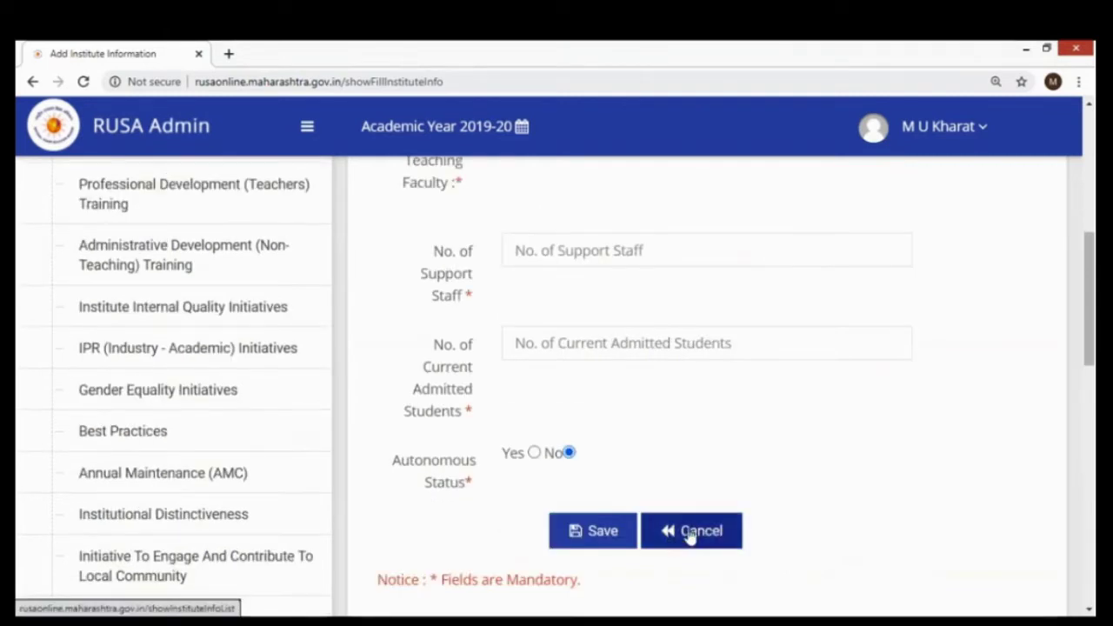
click(690, 535)
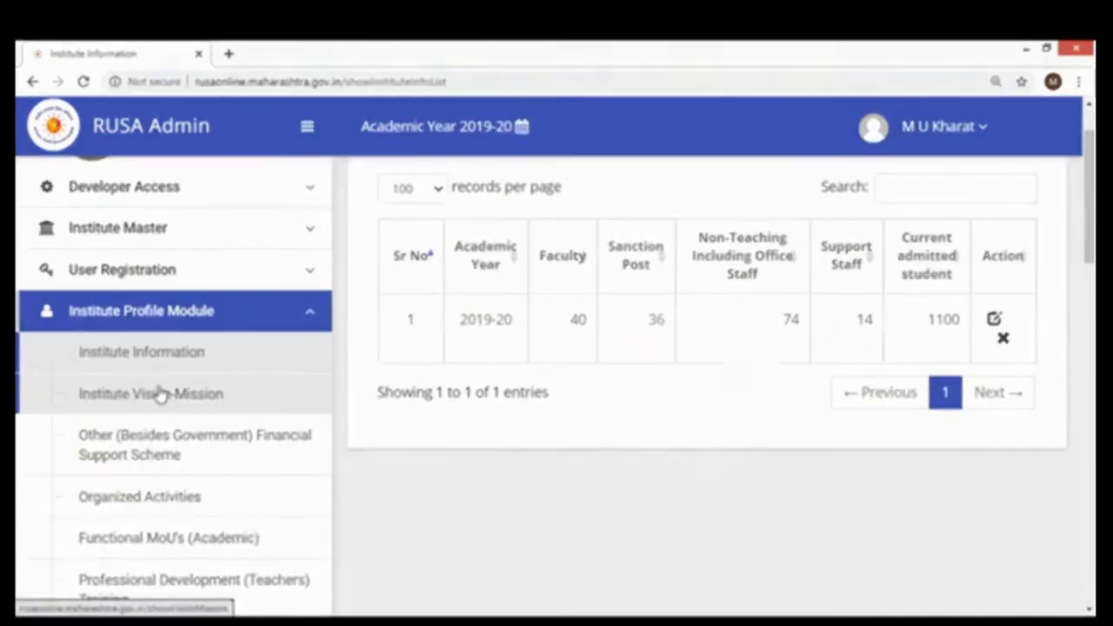
Open the Institute Vision-Mission page and place the cursor in the empty institute vision field.
scroll(178, 400, down, 1)
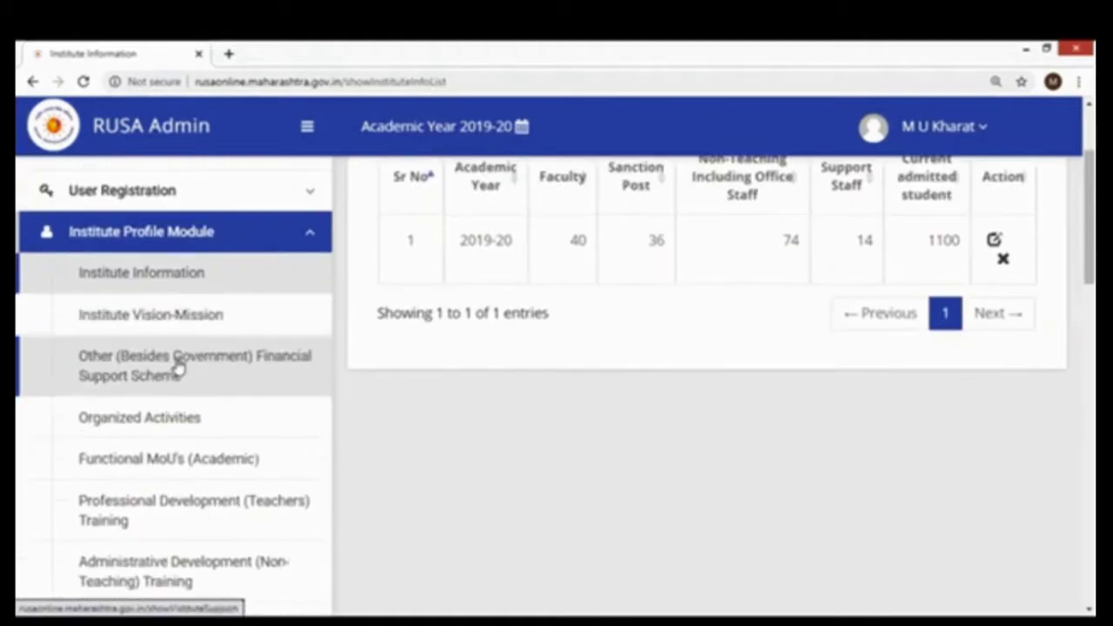
click(174, 318)
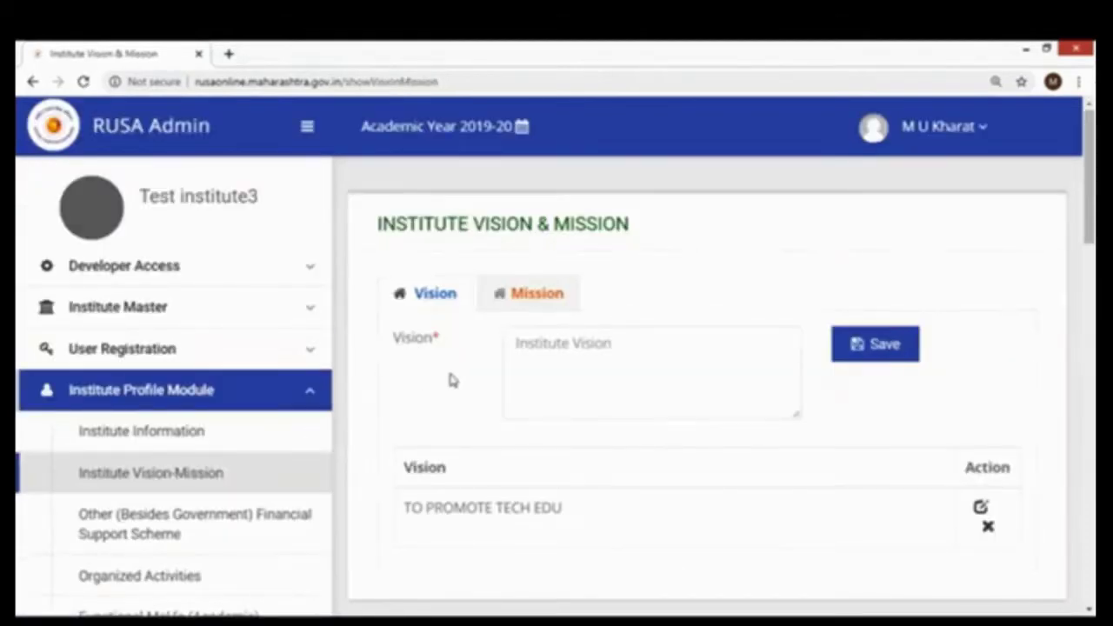
scroll(216, 472, down, 1)
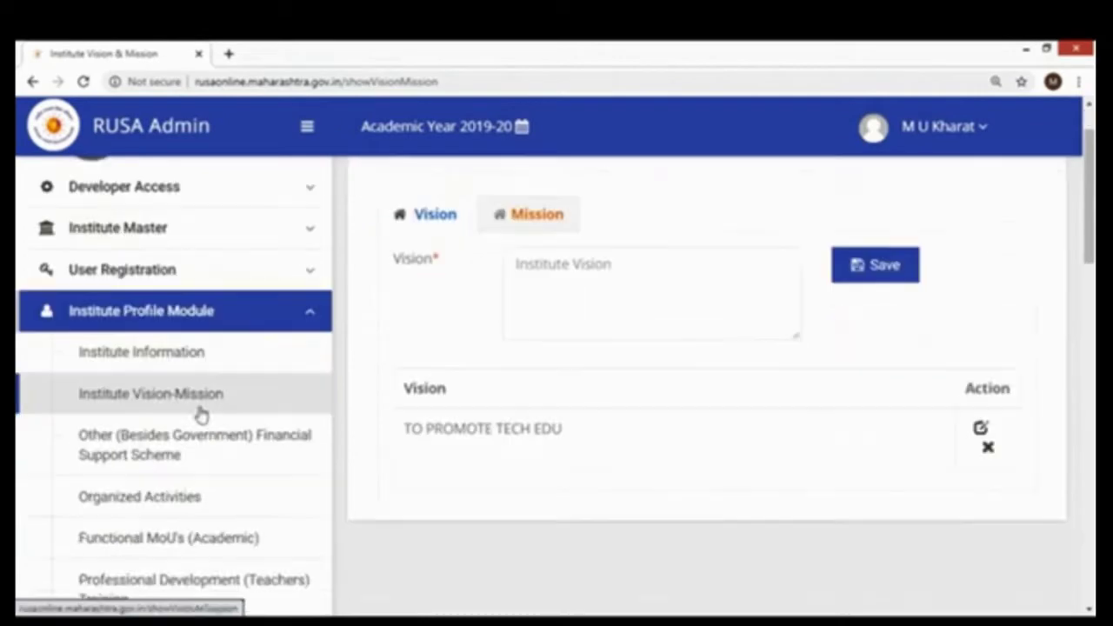
scroll(566, 392, up, 1)
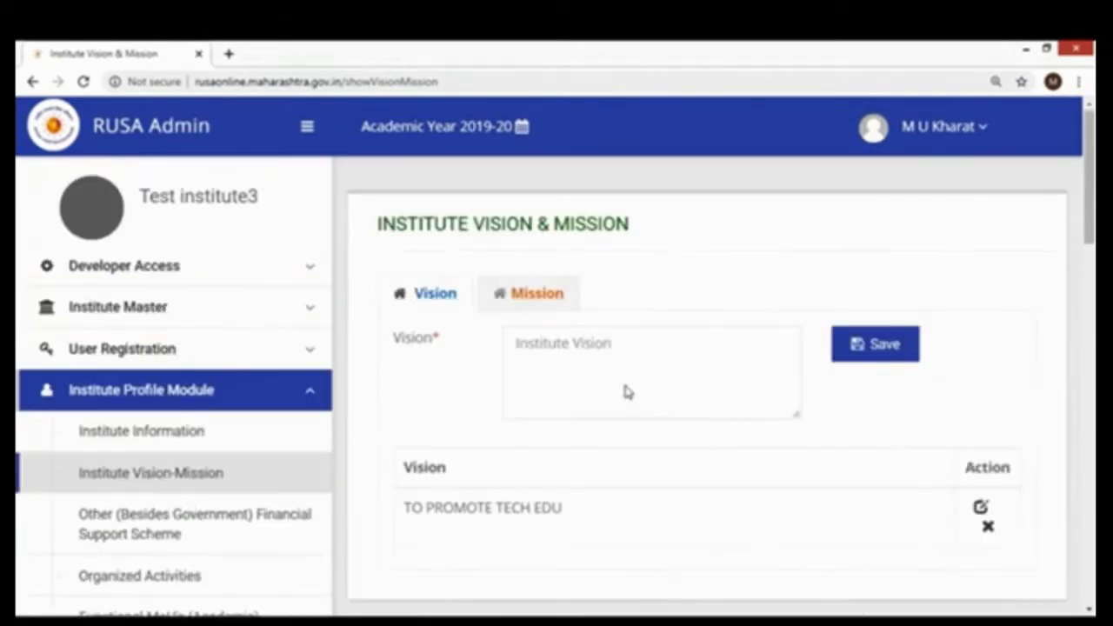
scroll(626, 386, down, 1)
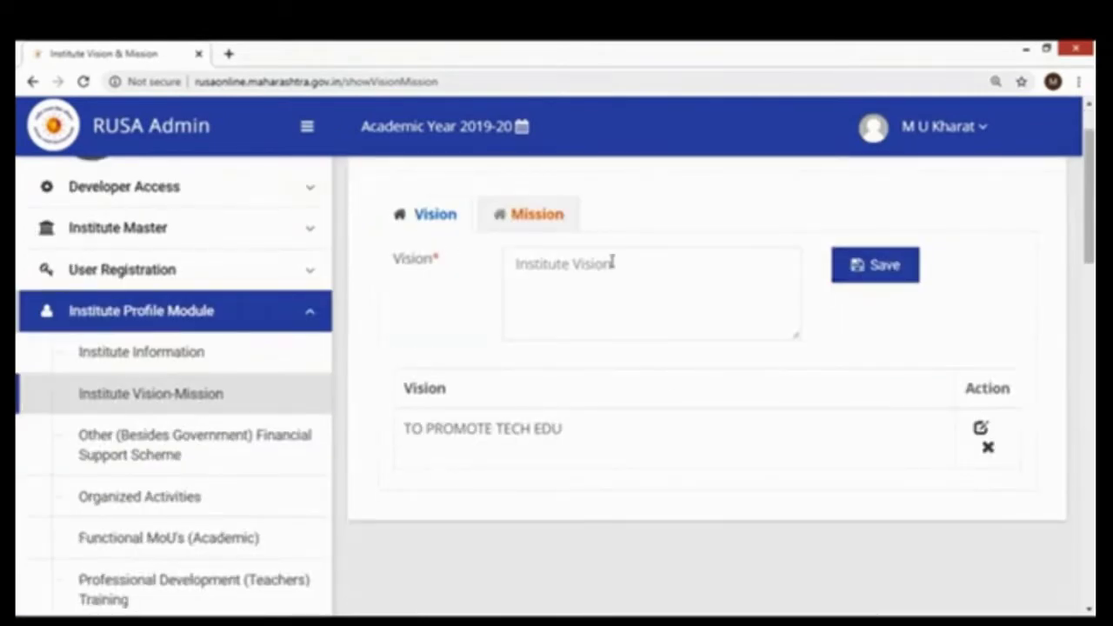
click(570, 271)
Show the Mission section of the institute vision and mission page and review its entry field and listed missions.
click(538, 216)
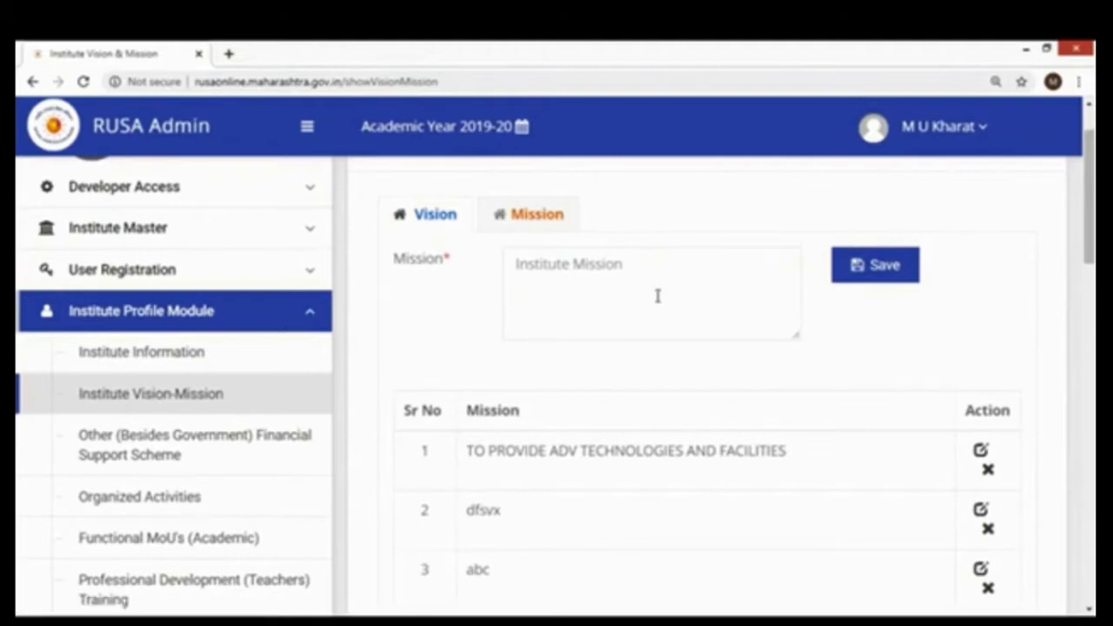
scroll(613, 383, down, 1)
scroll(600, 426, down, 1)
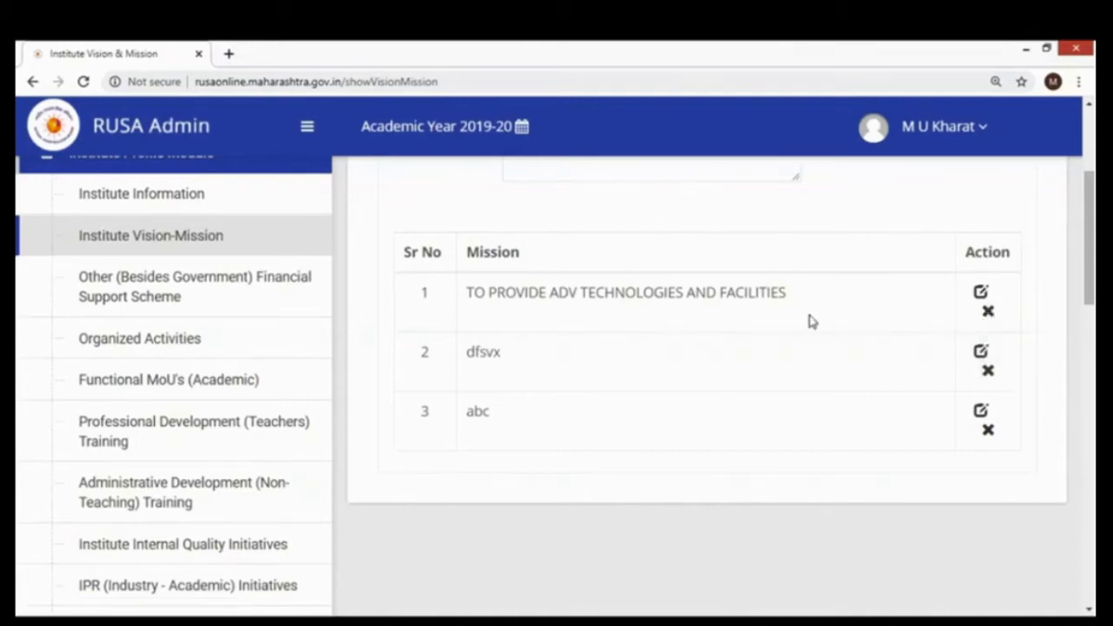
scroll(809, 322, down, 2)
scroll(809, 321, up, 3)
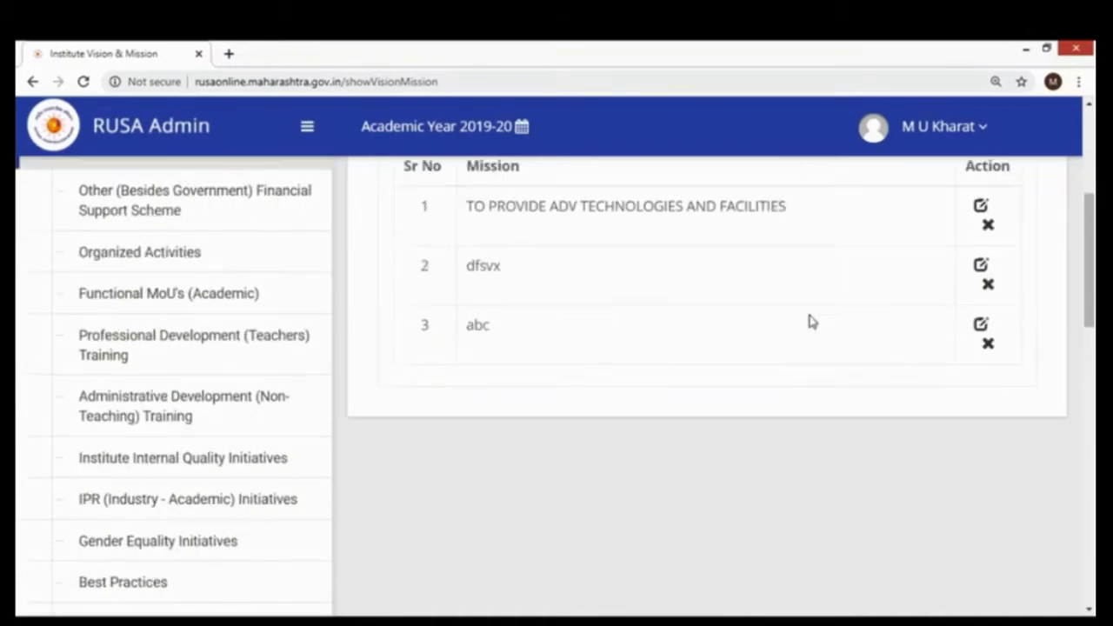
scroll(809, 321, up, 2)
scroll(377, 385, down, 1)
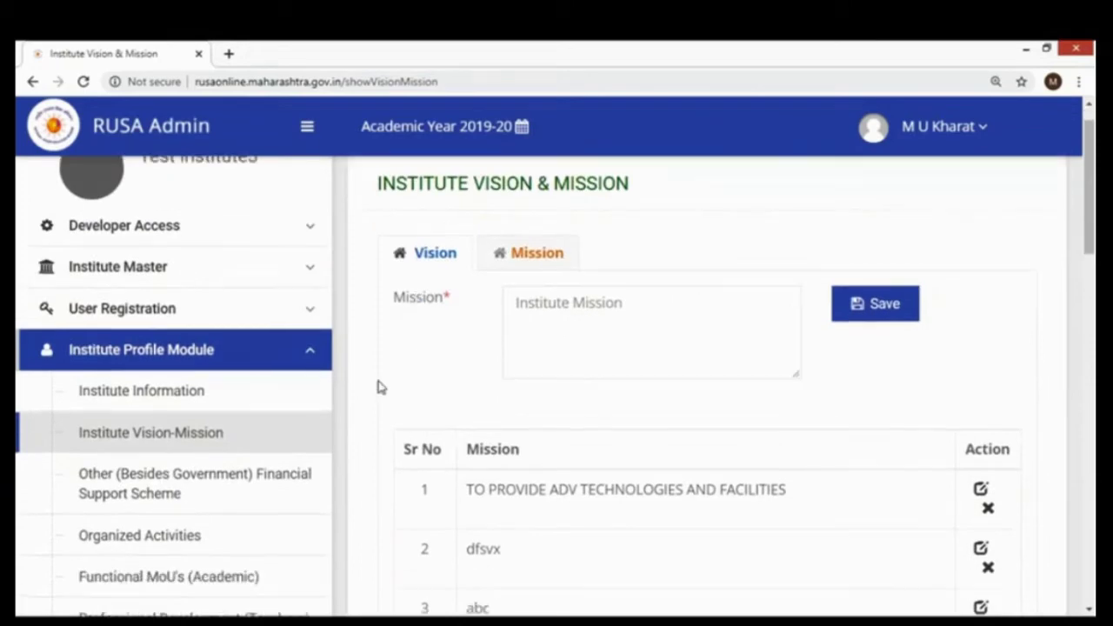
Open the Other (Besides Government) Financial Support Scheme page and view its list of schemes.
scroll(577, 330, down, 1)
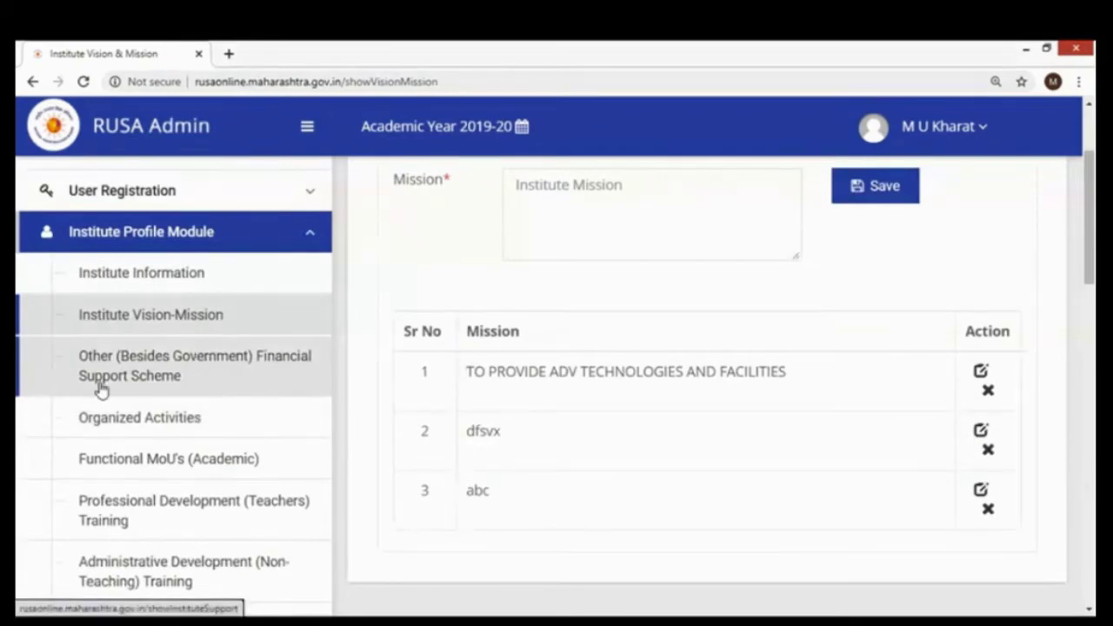
scroll(63, 371, down, 1)
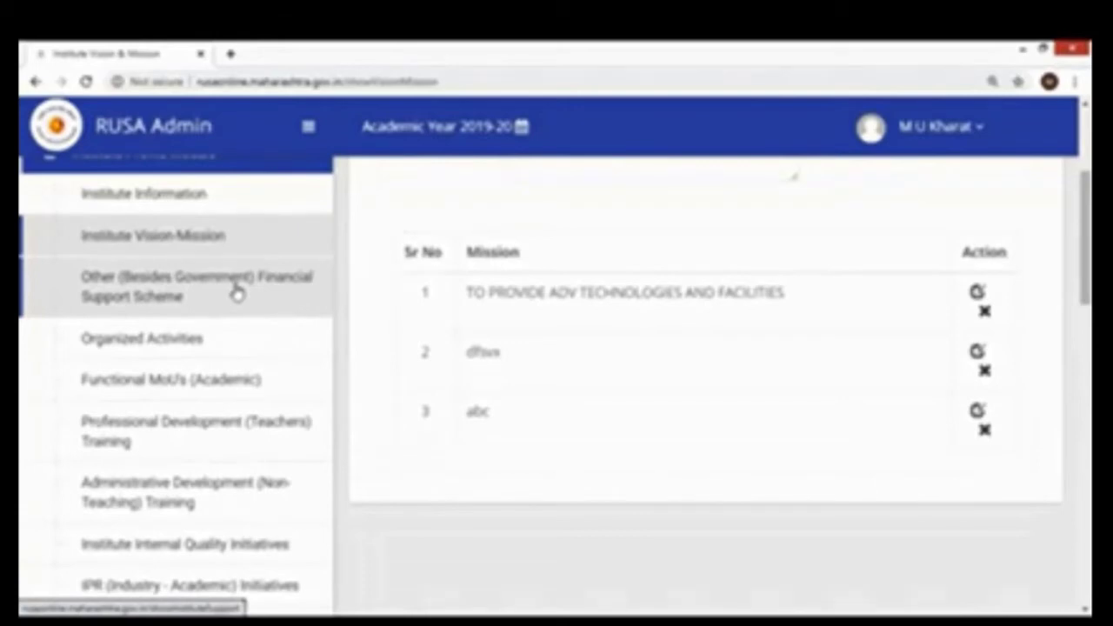
click(192, 294)
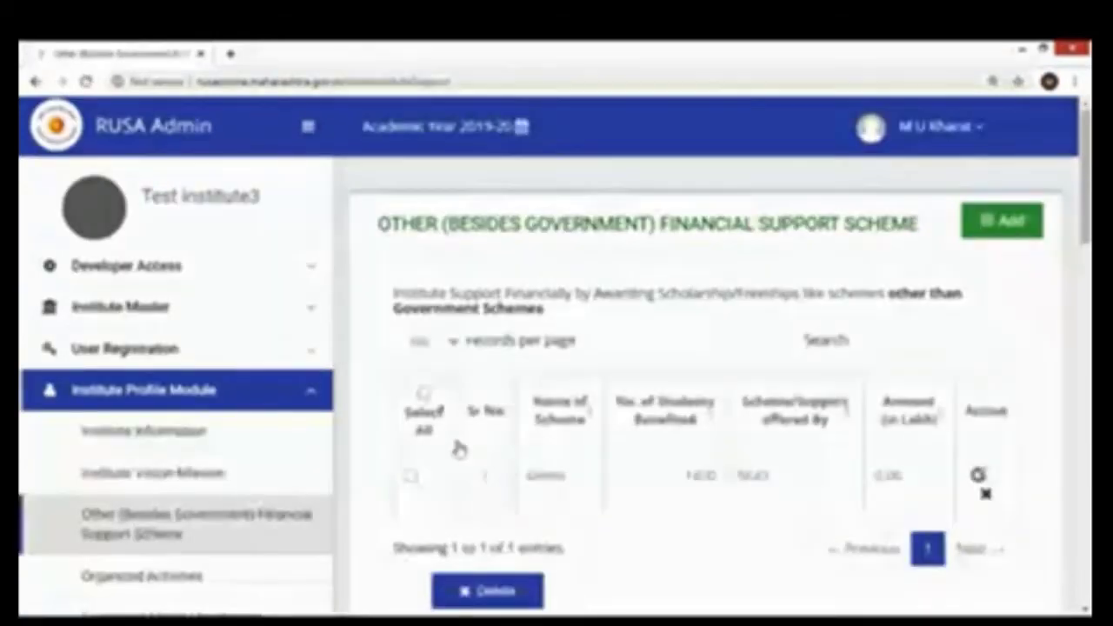
scroll(961, 420, down, 1)
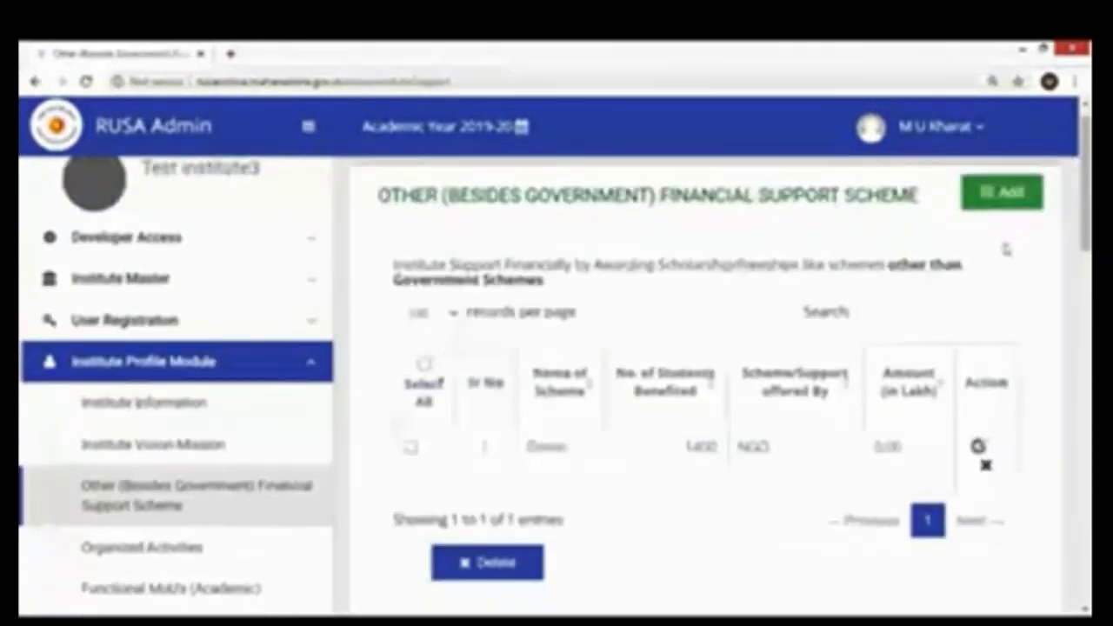
scroll(1006, 248, up, 1)
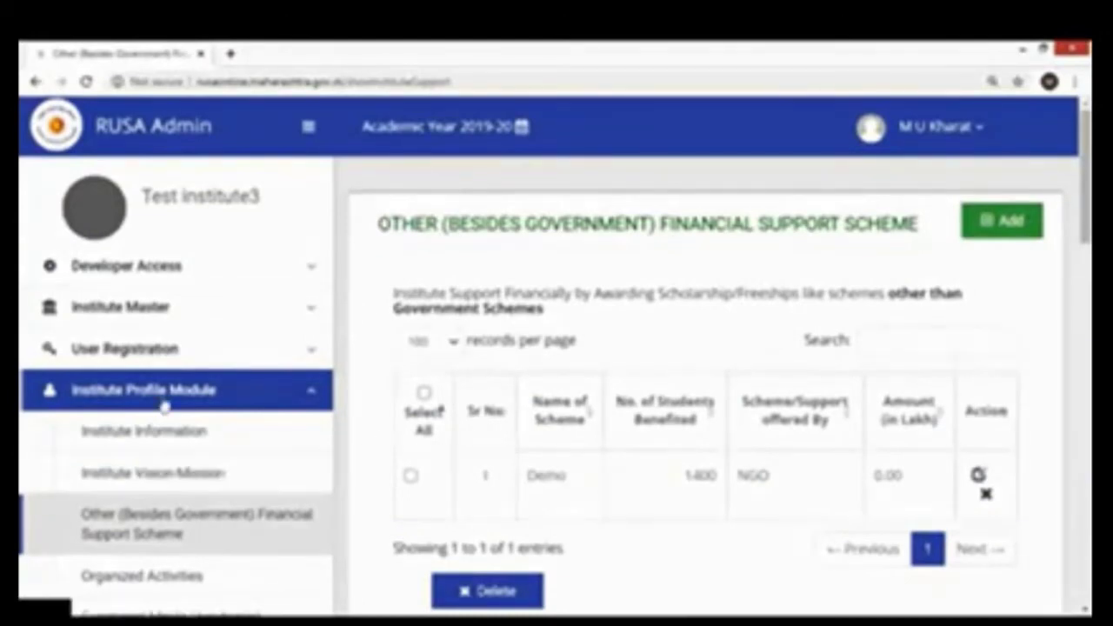
Look through the remaining Institute Profile Module pages down to ICT Enabled Facilities and return to the Administrative Development (Non-Teaching) Training entry.
scroll(164, 405, down, 2)
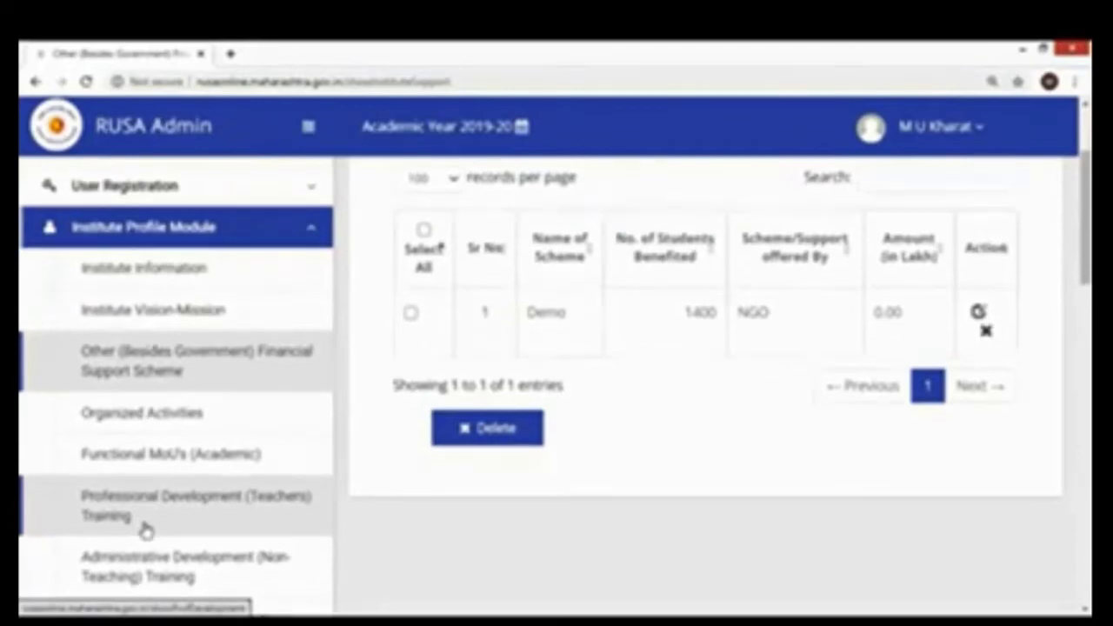
scroll(144, 527, down, 2)
scroll(145, 527, down, 3)
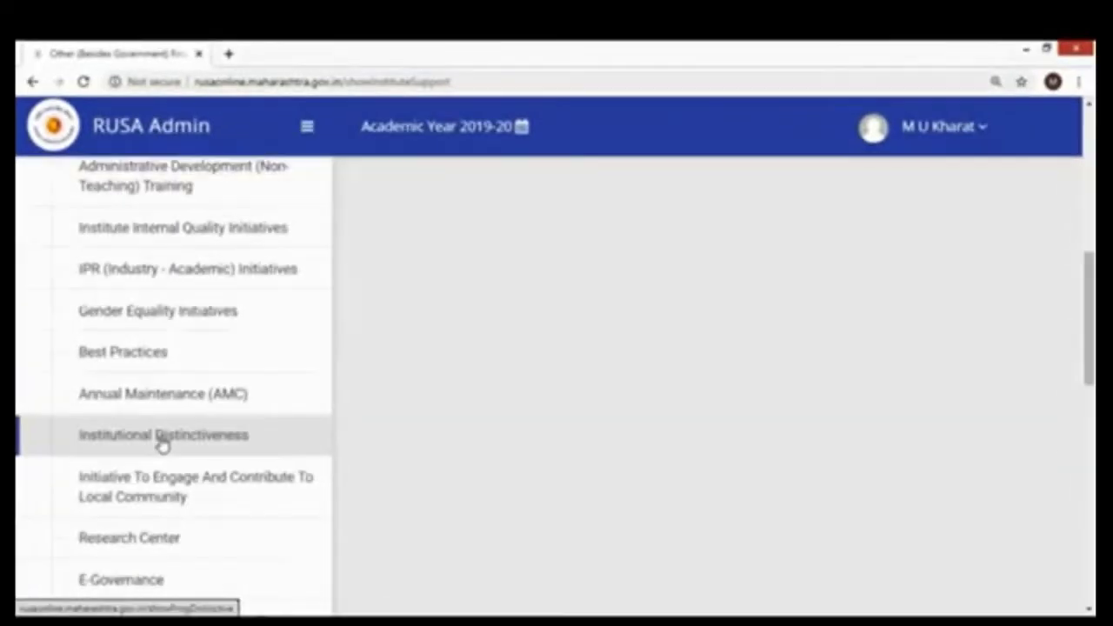
scroll(162, 442, down, 2)
scroll(161, 467, down, 3)
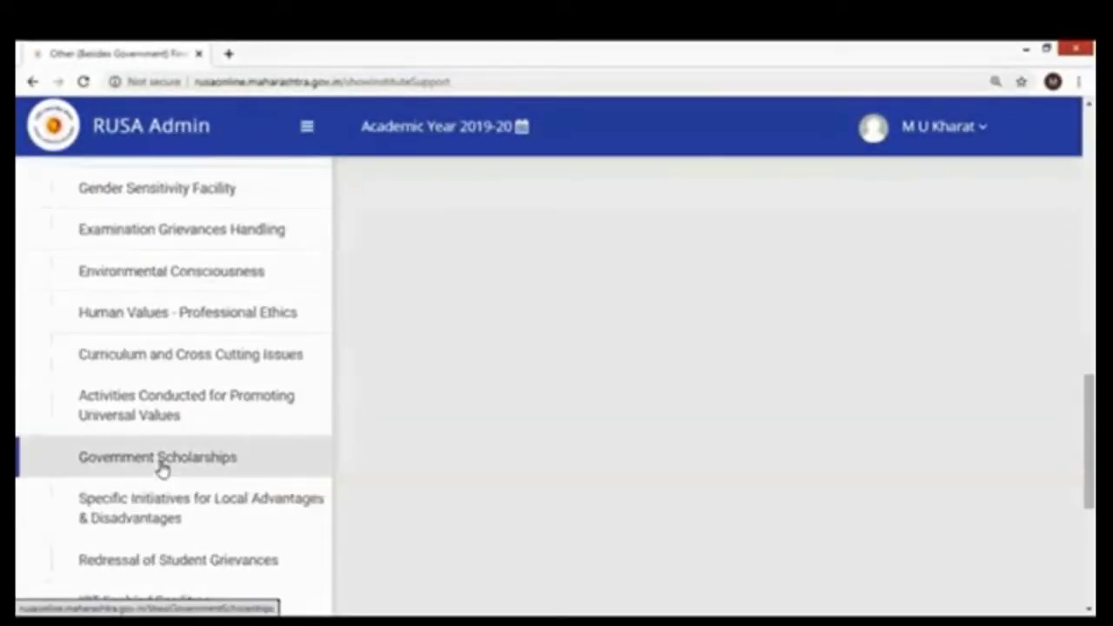
scroll(160, 467, down, 3)
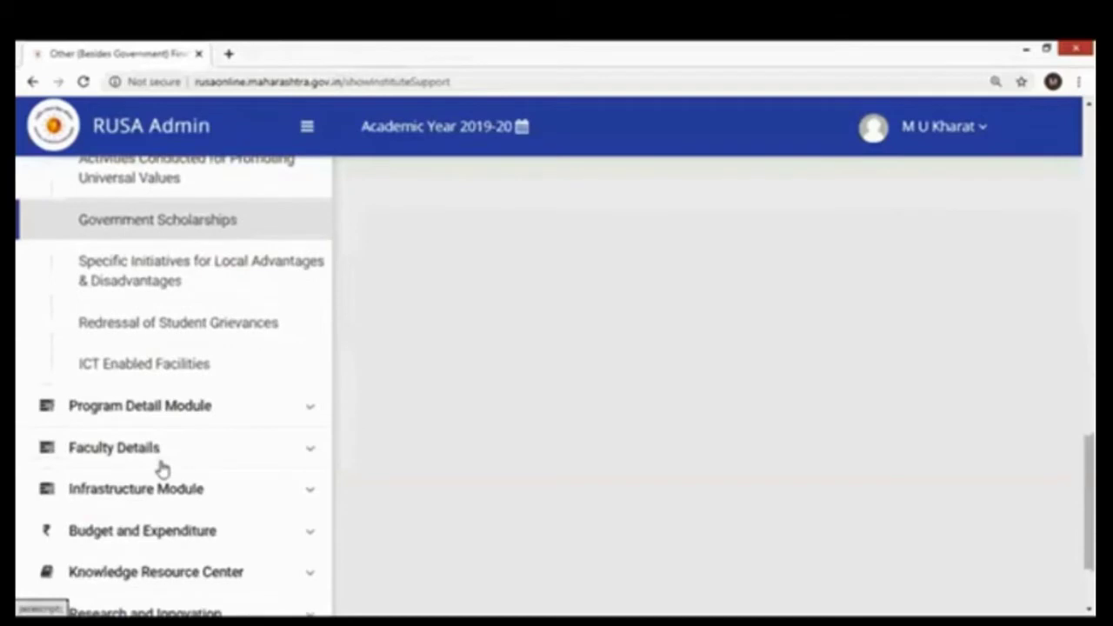
scroll(216, 360, up, 8)
click(216, 355)
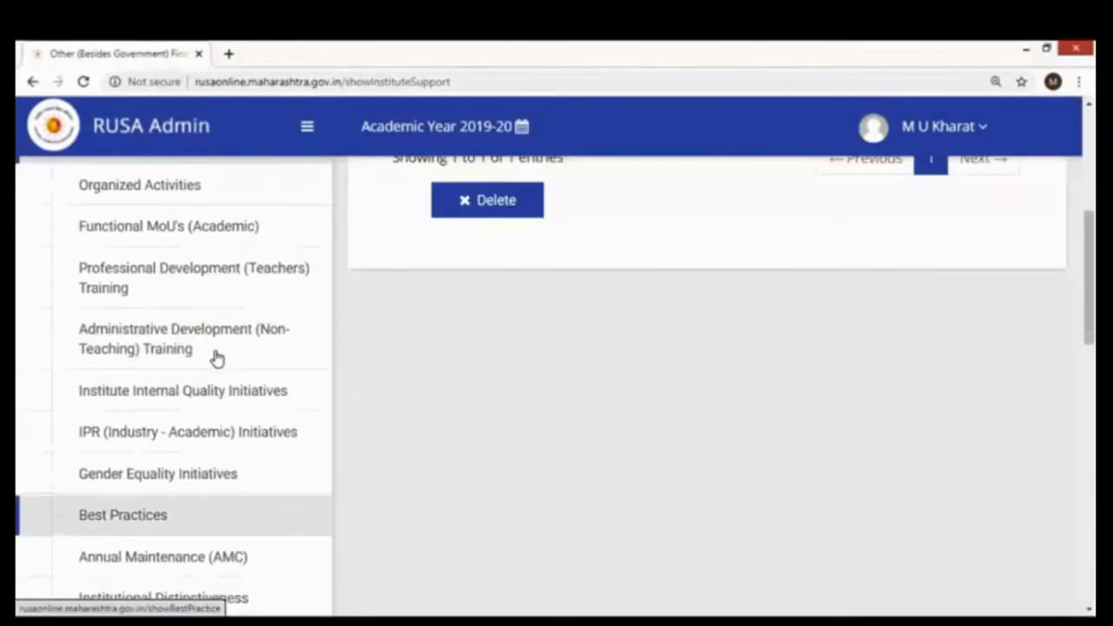
Look through the Institute Profile Module's list of pages from Institute Information down to ICT Enabled Facilities.
scroll(217, 359, up, 4)
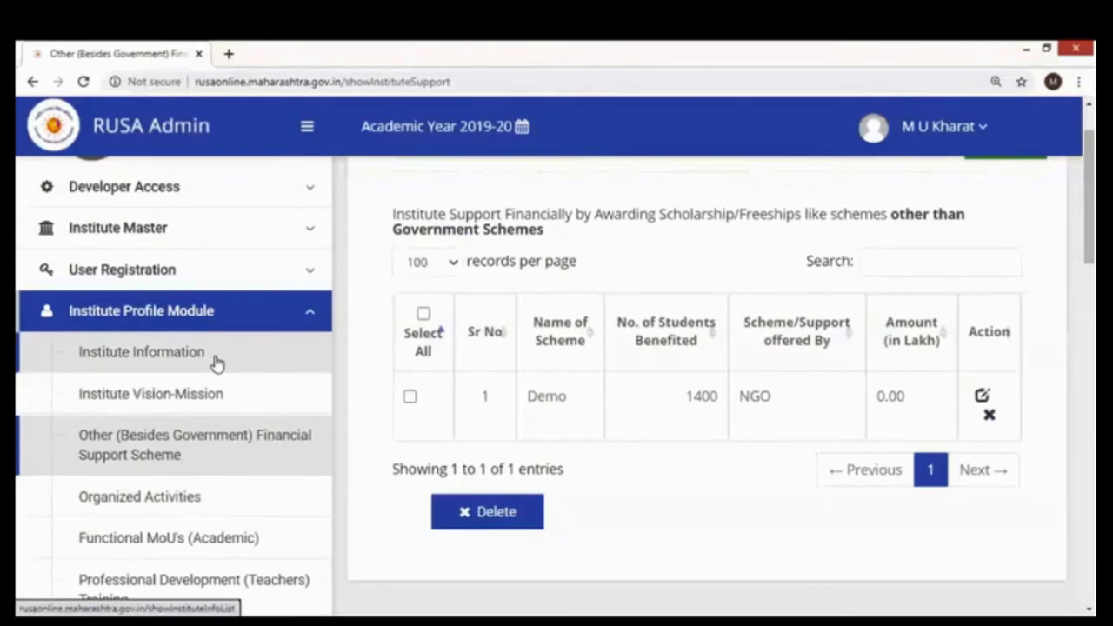
scroll(870, 347, up, 2)
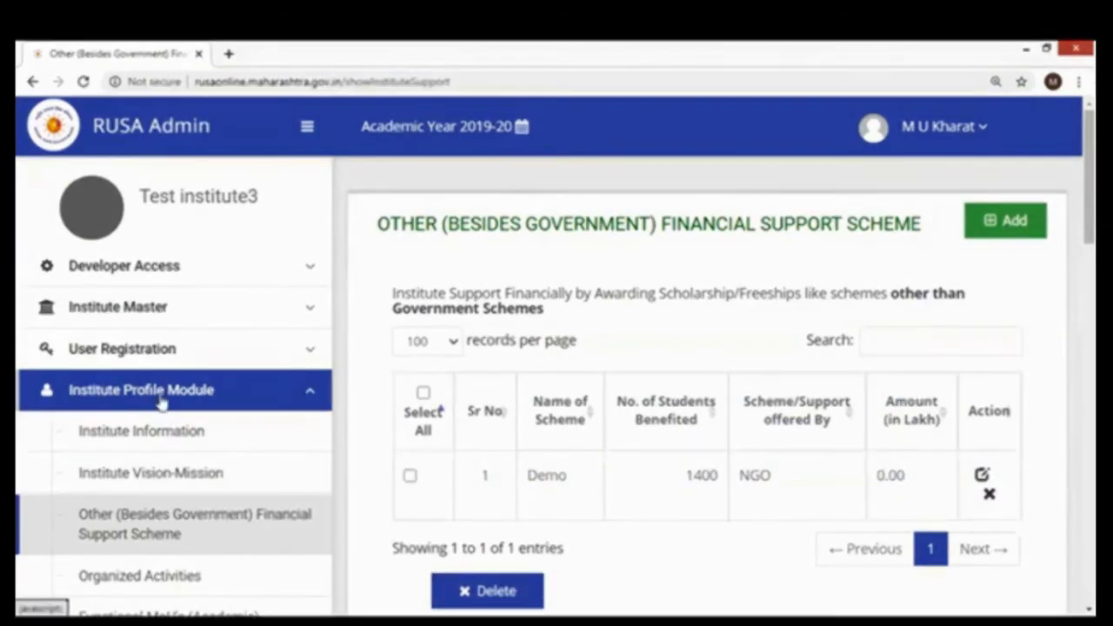
scroll(161, 401, down, 2)
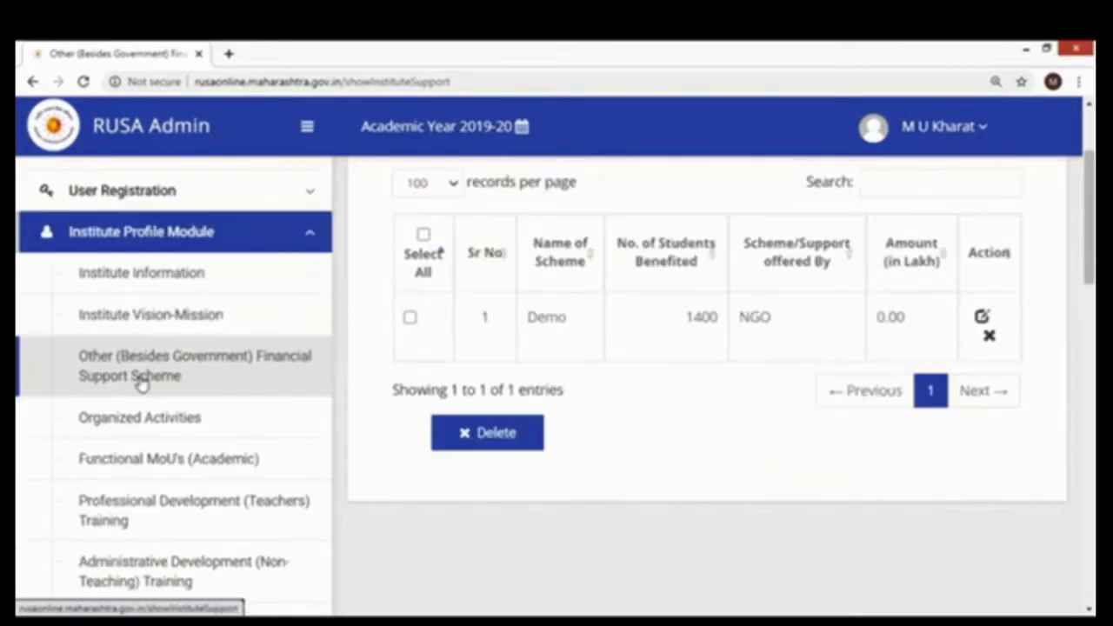
scroll(141, 529, down, 2)
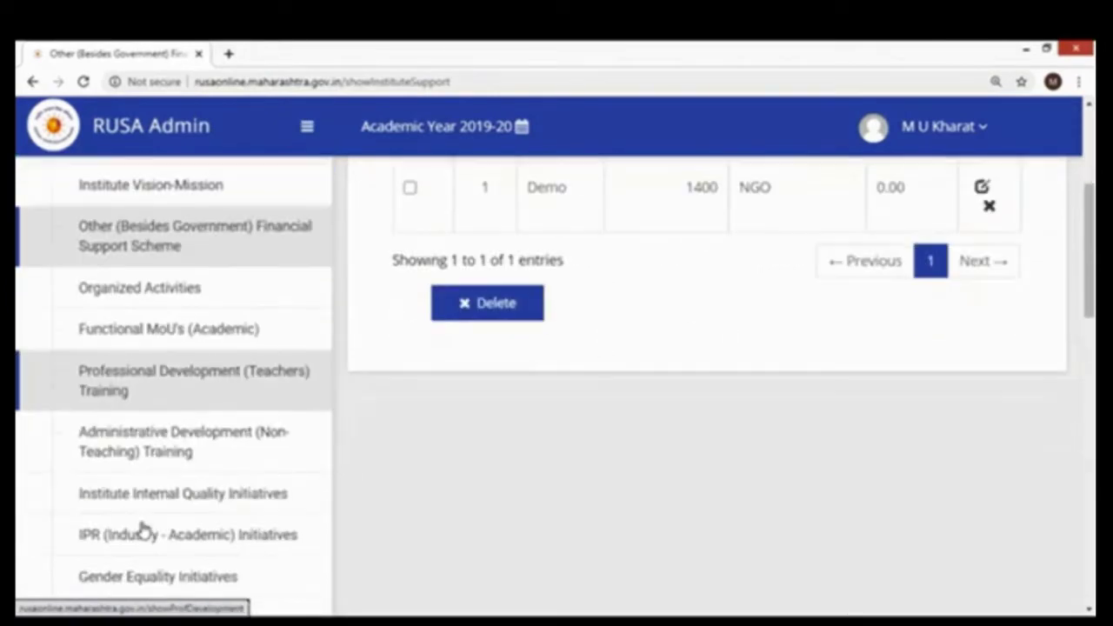
scroll(142, 529, down, 3)
scroll(159, 443, down, 3)
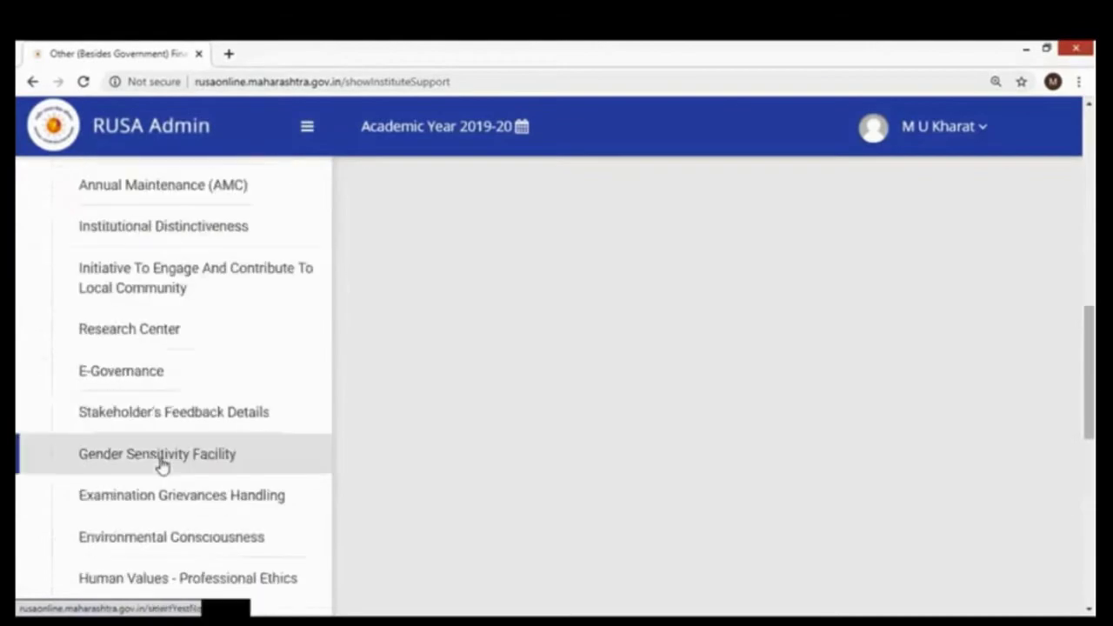
scroll(161, 467, down, 3)
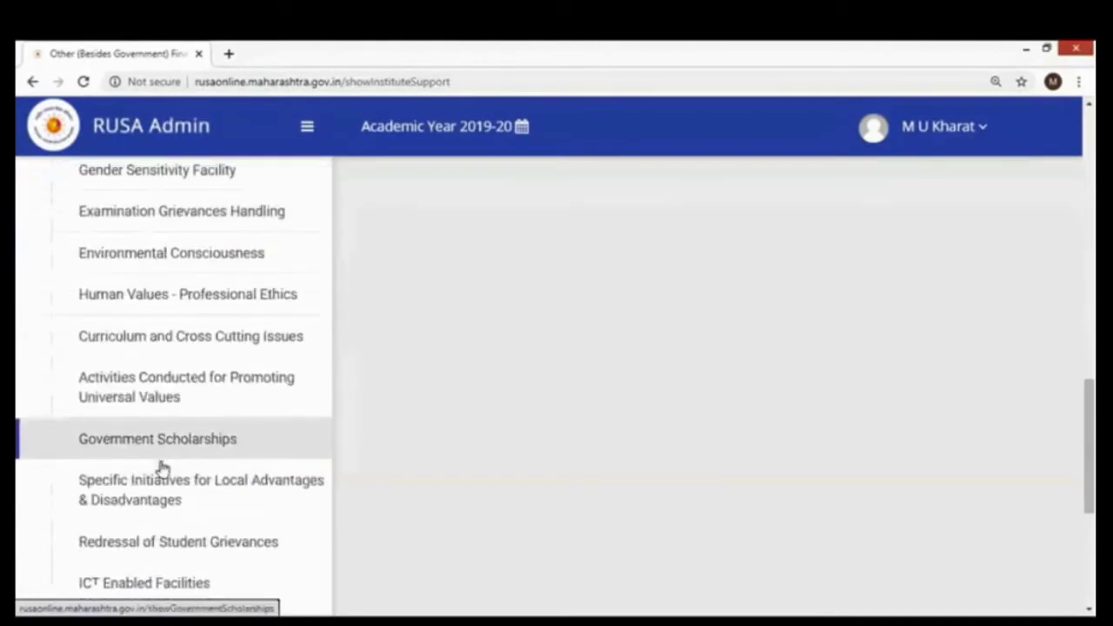
scroll(160, 467, down, 3)
scroll(217, 359, up, 8)
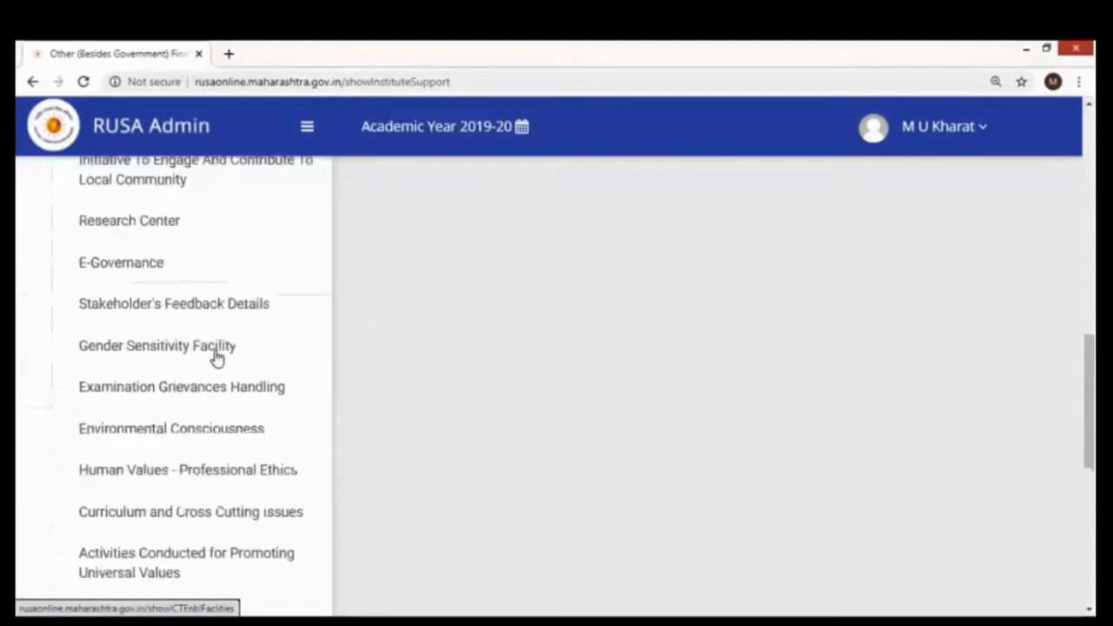
click(216, 357)
Open the Functional MoU's (Academic) page and view its list of MoUs.
scroll(216, 357, up, 4)
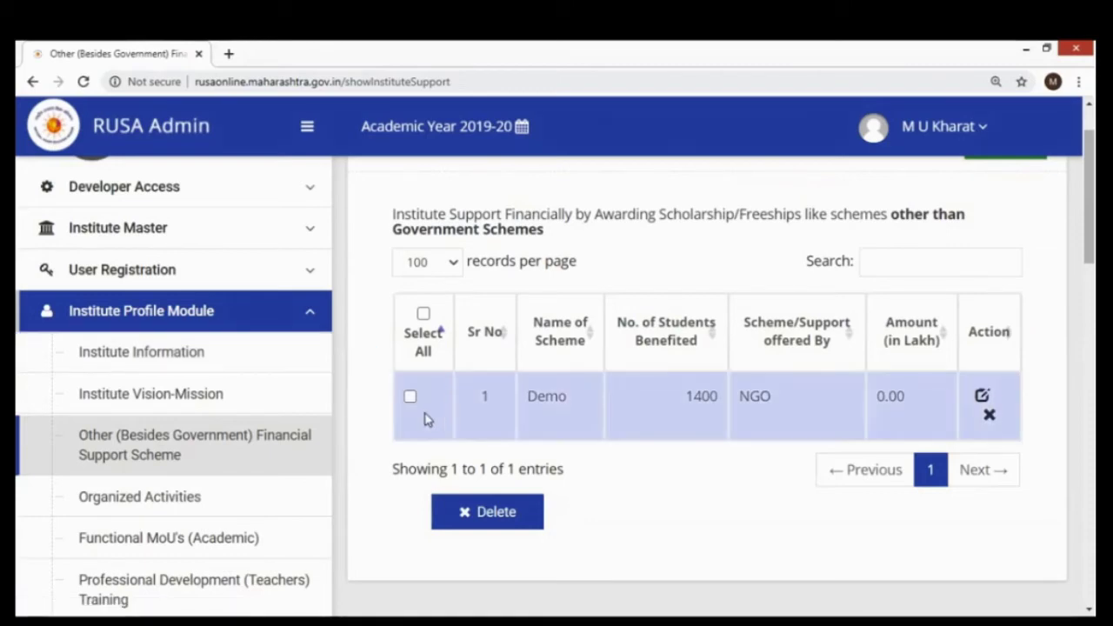
click(169, 538)
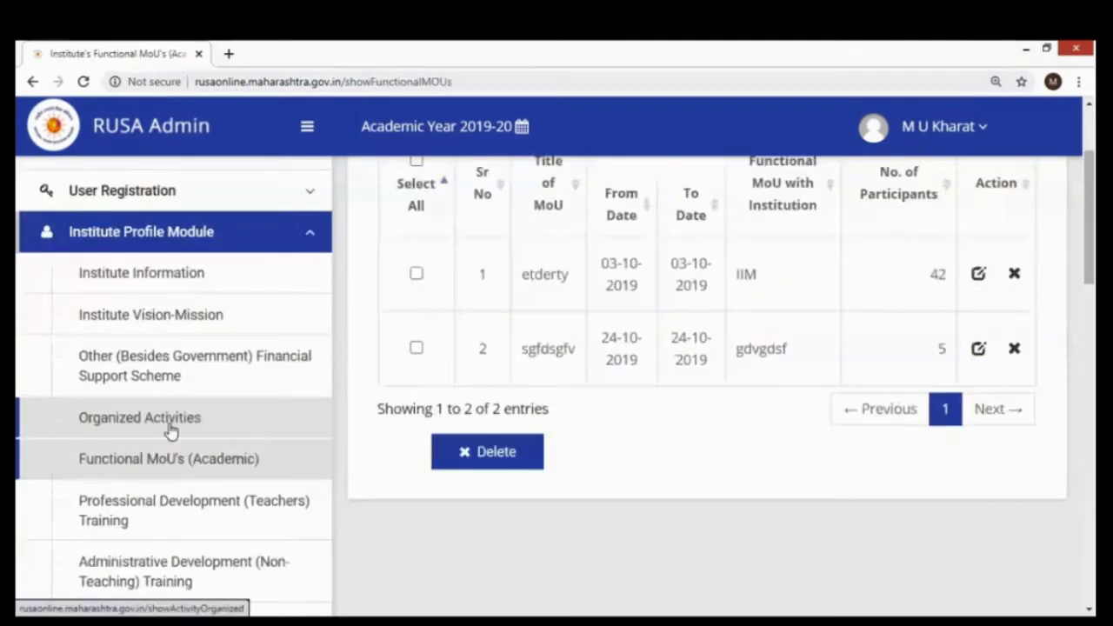
Open the Professional Development (Teachers) Training page and view its training program table.
scroll(231, 461, down, 1)
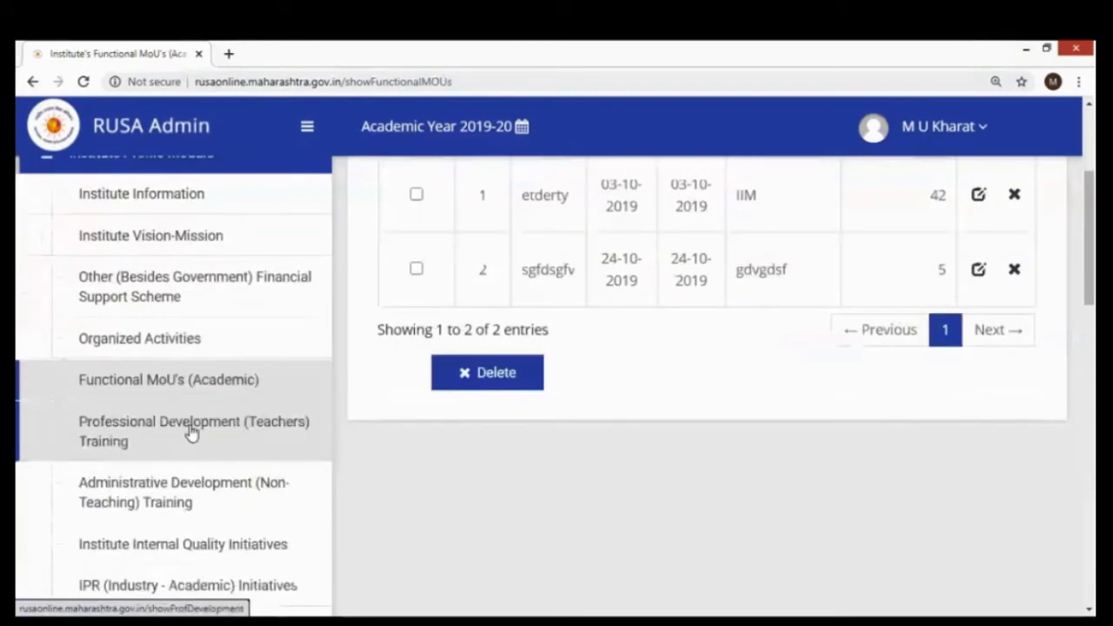
click(192, 434)
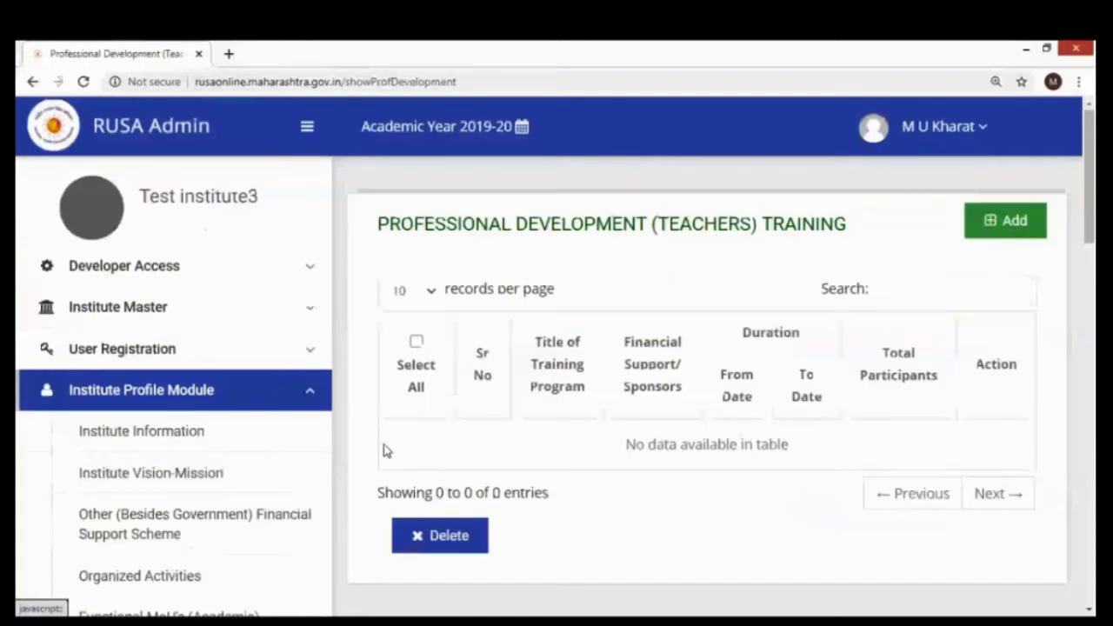
scroll(261, 443, down, 3)
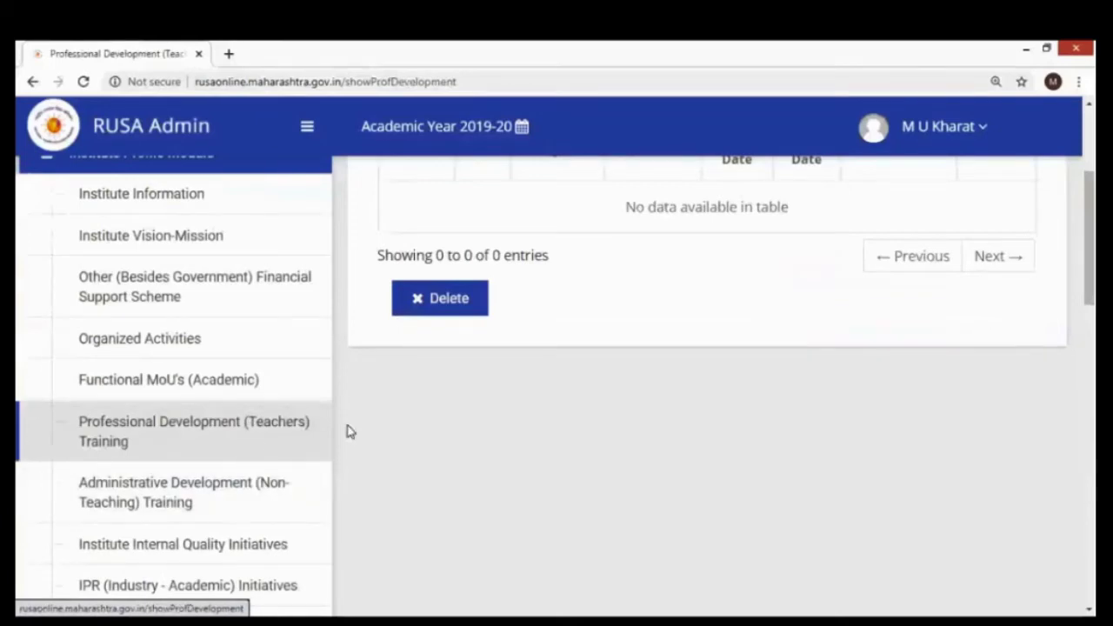
scroll(504, 470, up, 1)
scroll(508, 472, up, 1)
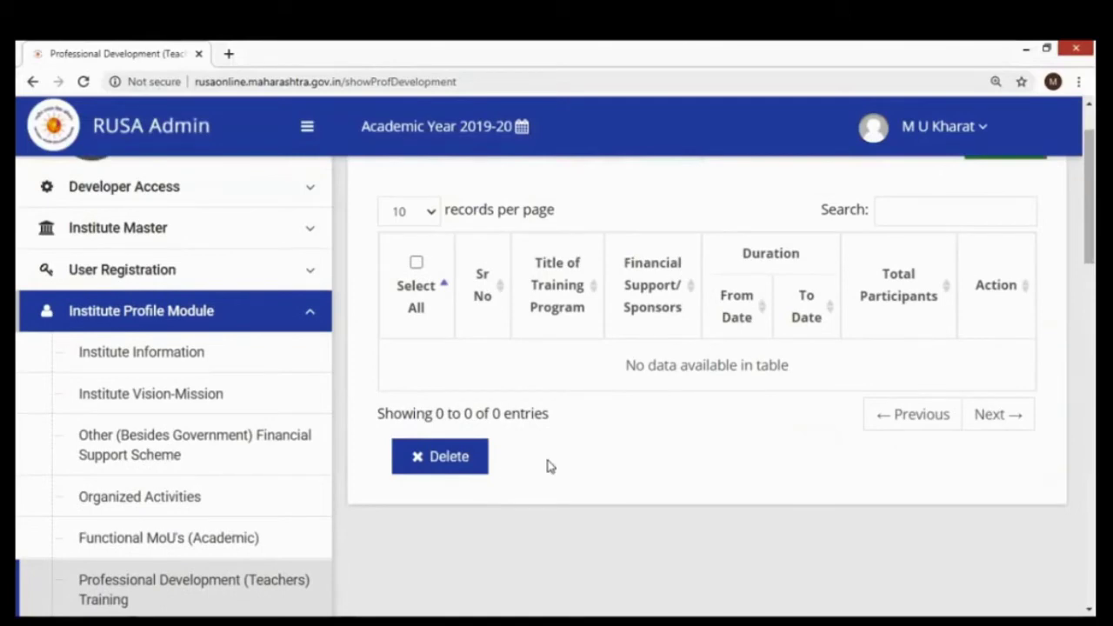
Examine the teachers' training table's columns and Add option, and locate the neighbouring Administrative Development (Non-Teaching) Training entry.
scroll(621, 460, down, 3)
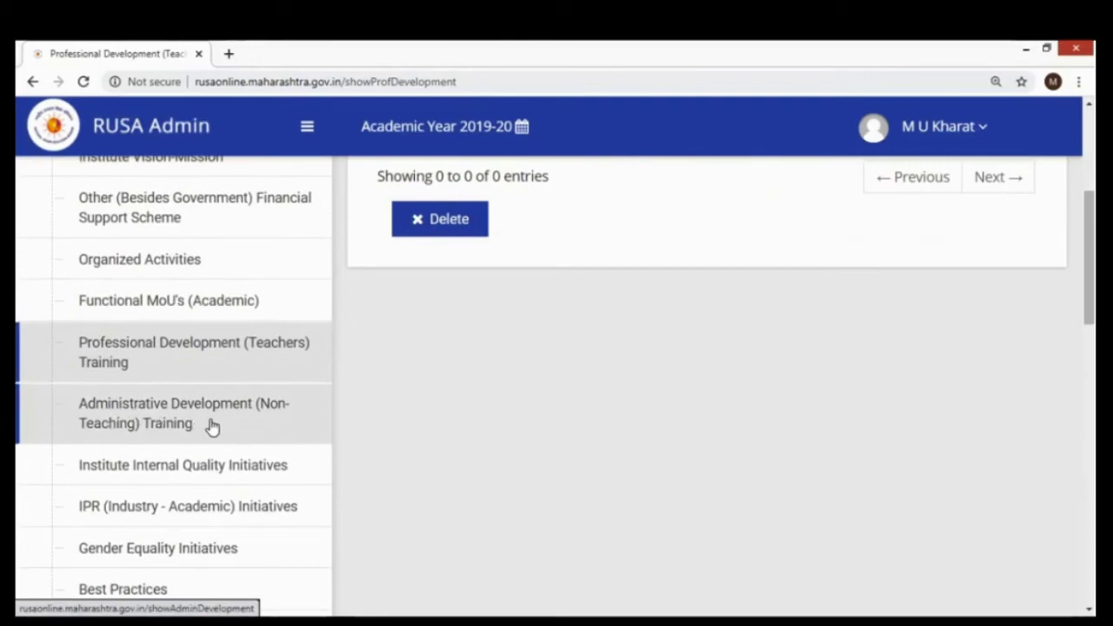
scroll(517, 428, up, 1)
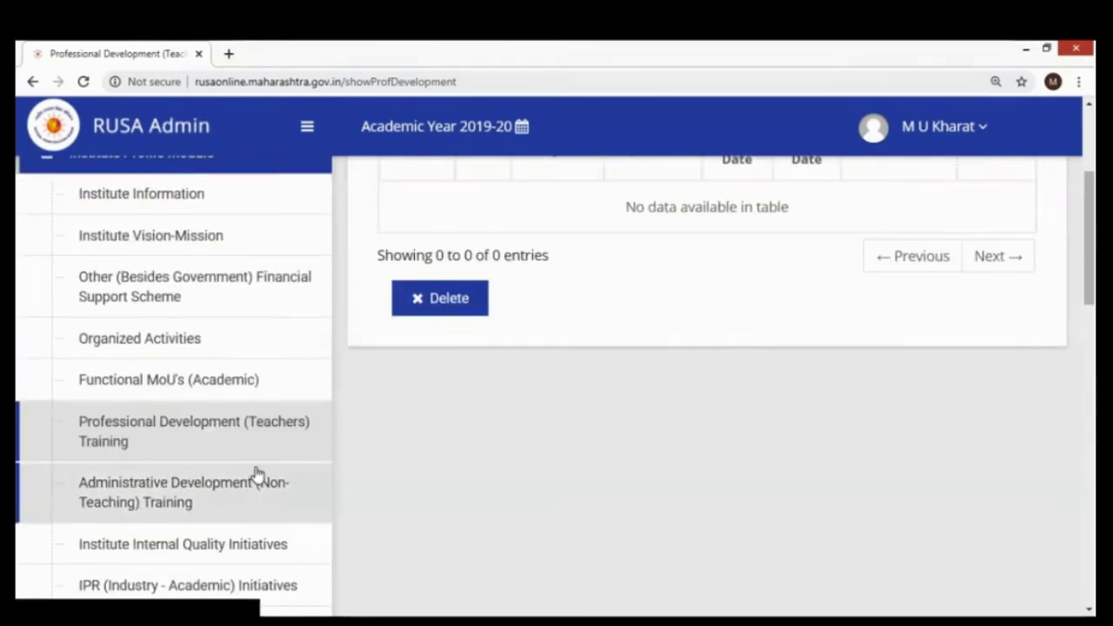
scroll(589, 465, up, 3)
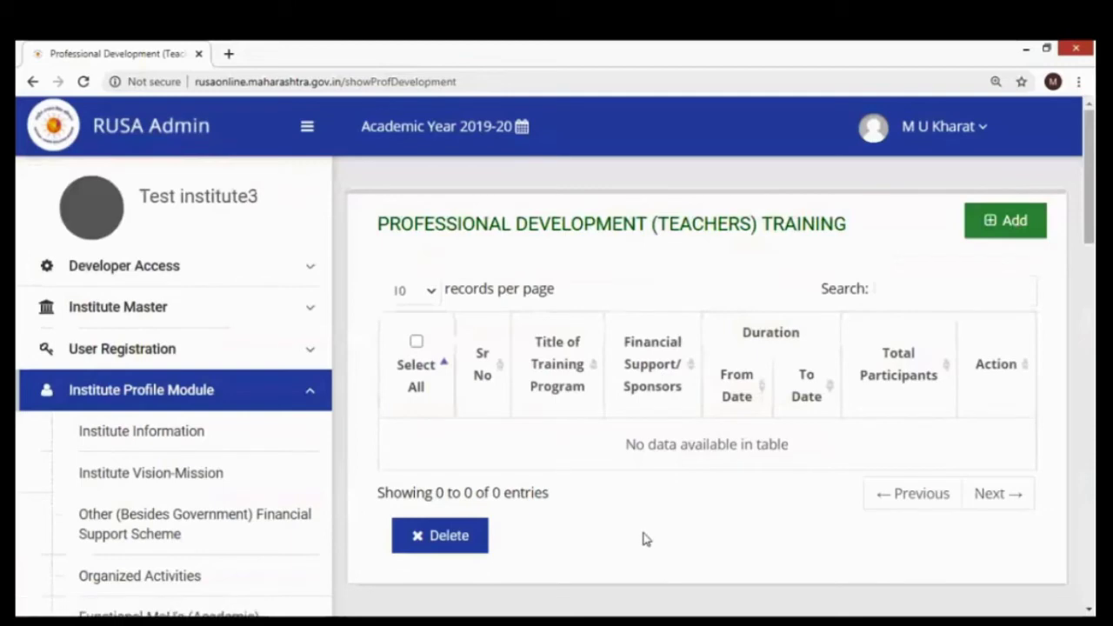
scroll(644, 535, down, 1)
scroll(666, 474, up, 1)
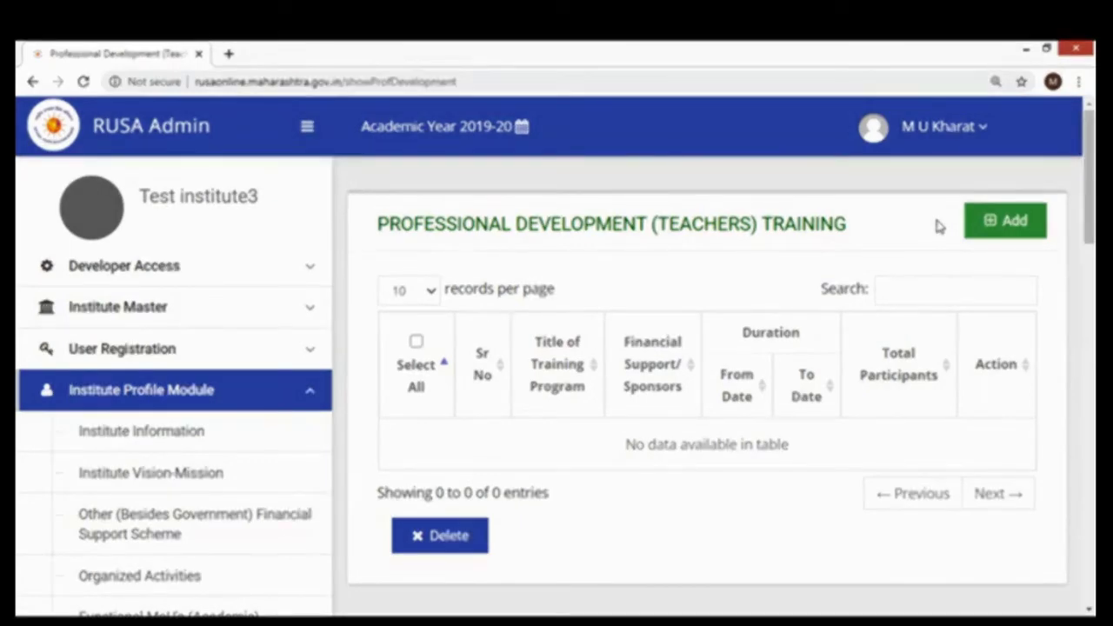
scroll(937, 224, down, 1)
scroll(937, 224, up, 1)
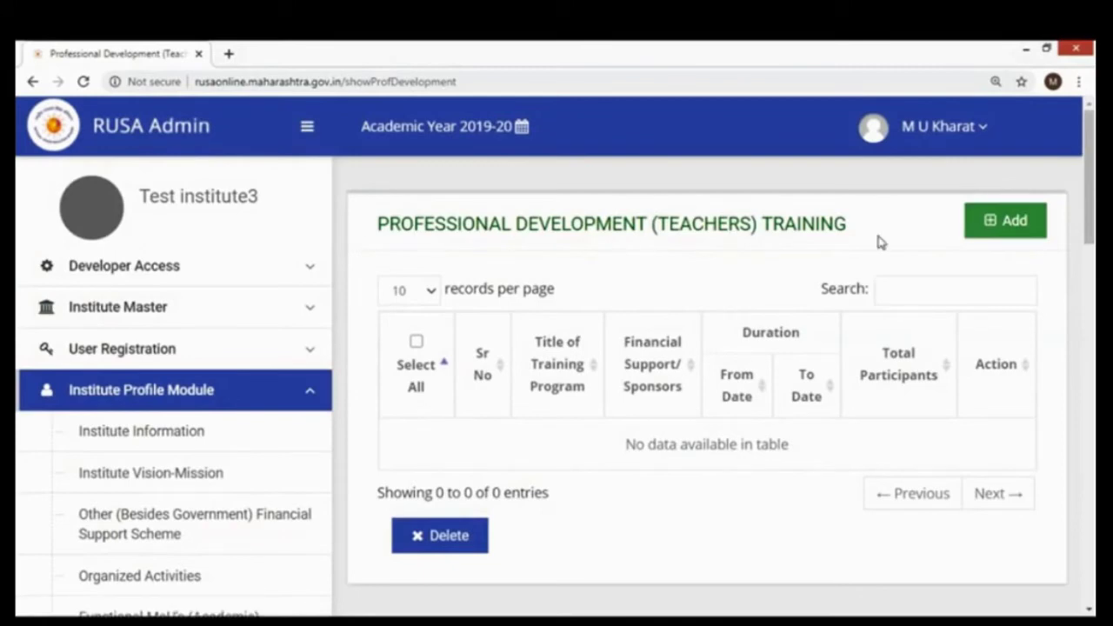
scroll(935, 240, down, 1)
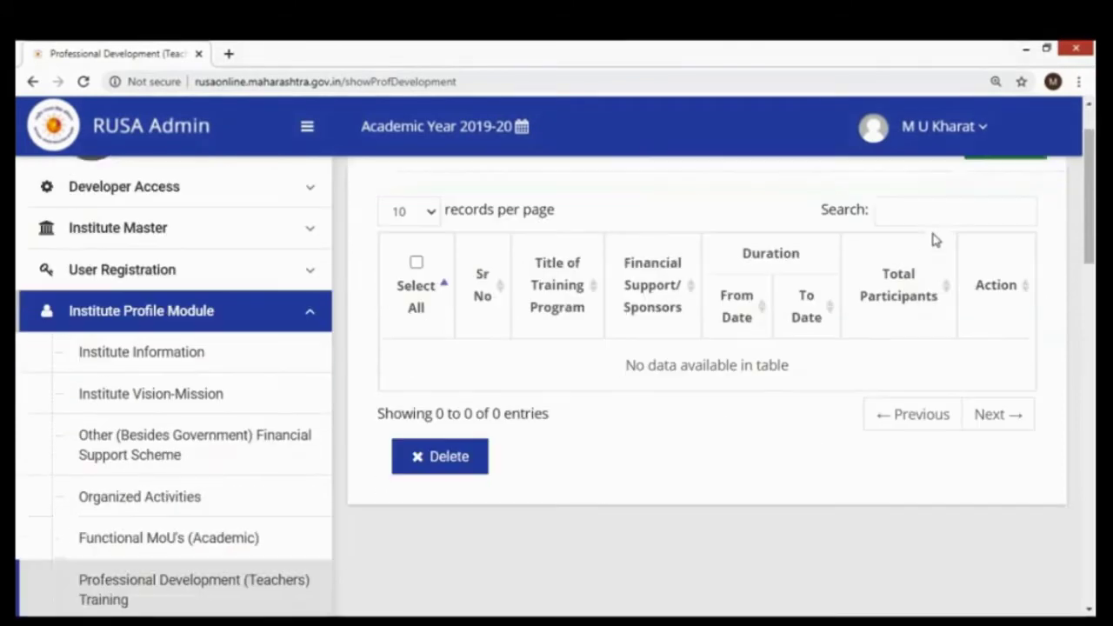
scroll(890, 286, down, 2)
scroll(567, 394, down, 1)
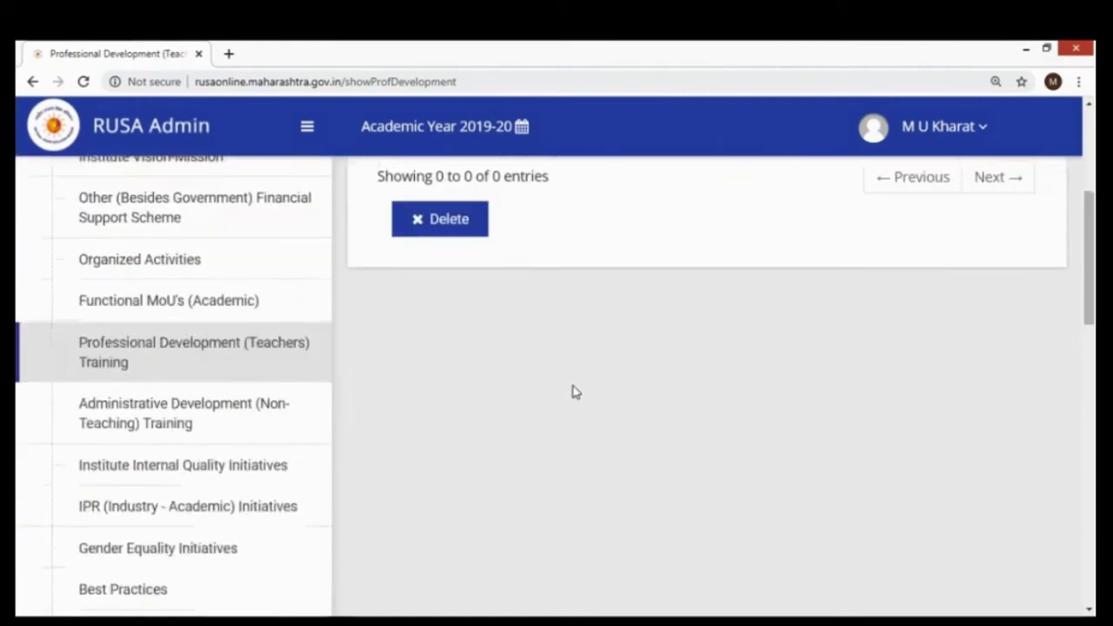
scroll(758, 363, up, 4)
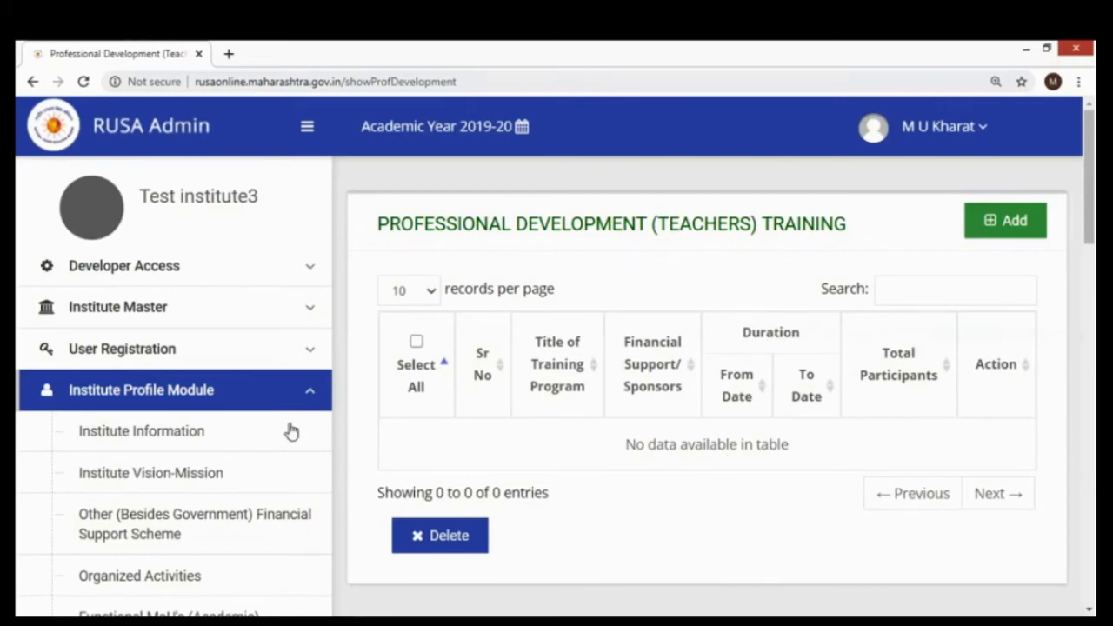
Review the module entries from Administrative Development (Non-Teaching) Training to Research Center and return to Best Practices.
scroll(291, 432, down, 2)
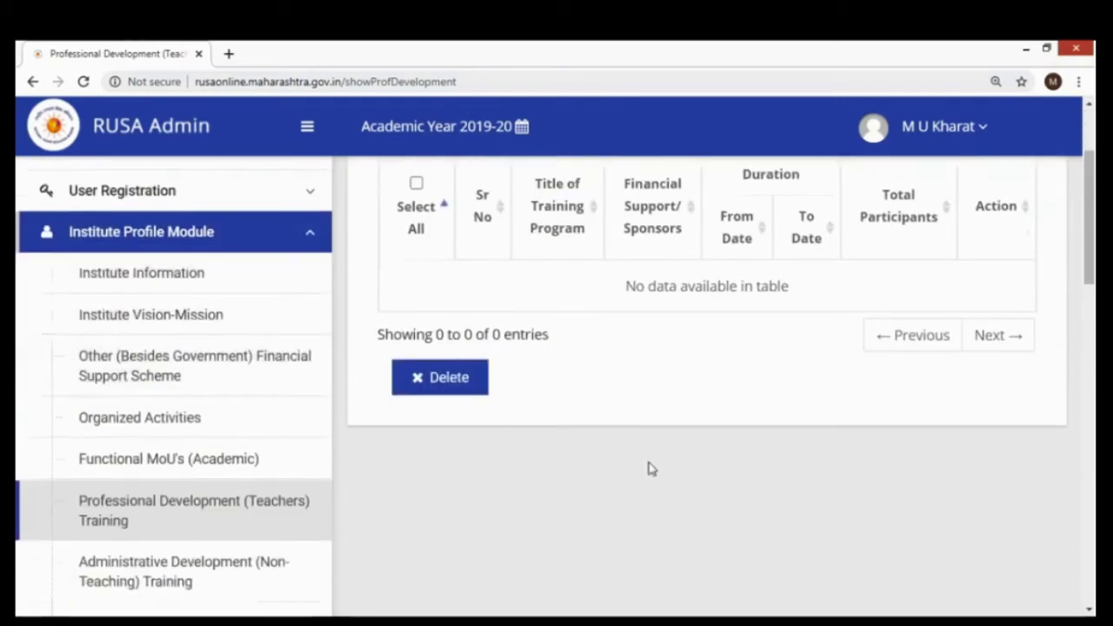
scroll(537, 500, down, 1)
scroll(243, 398, down, 3)
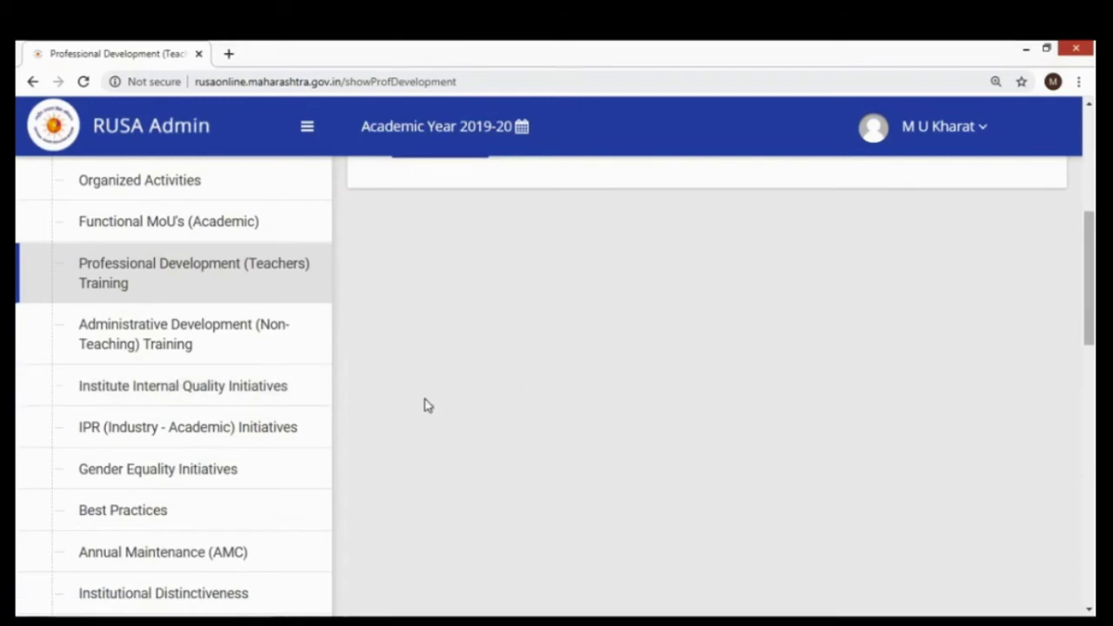
scroll(141, 323, up, 2)
scroll(153, 452, down, 2)
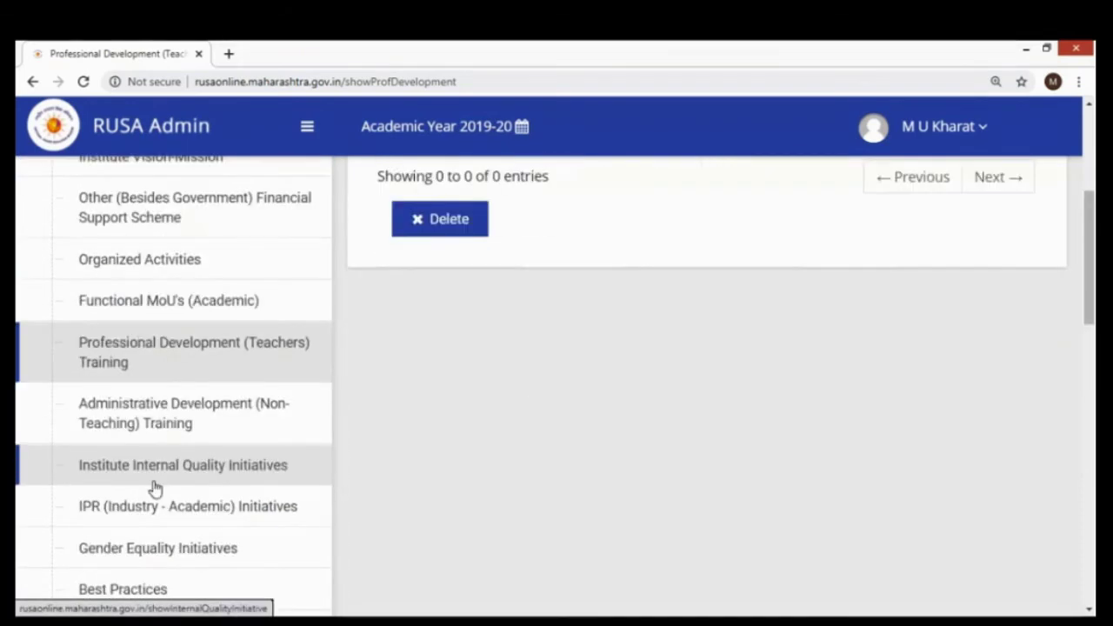
scroll(168, 470, down, 2)
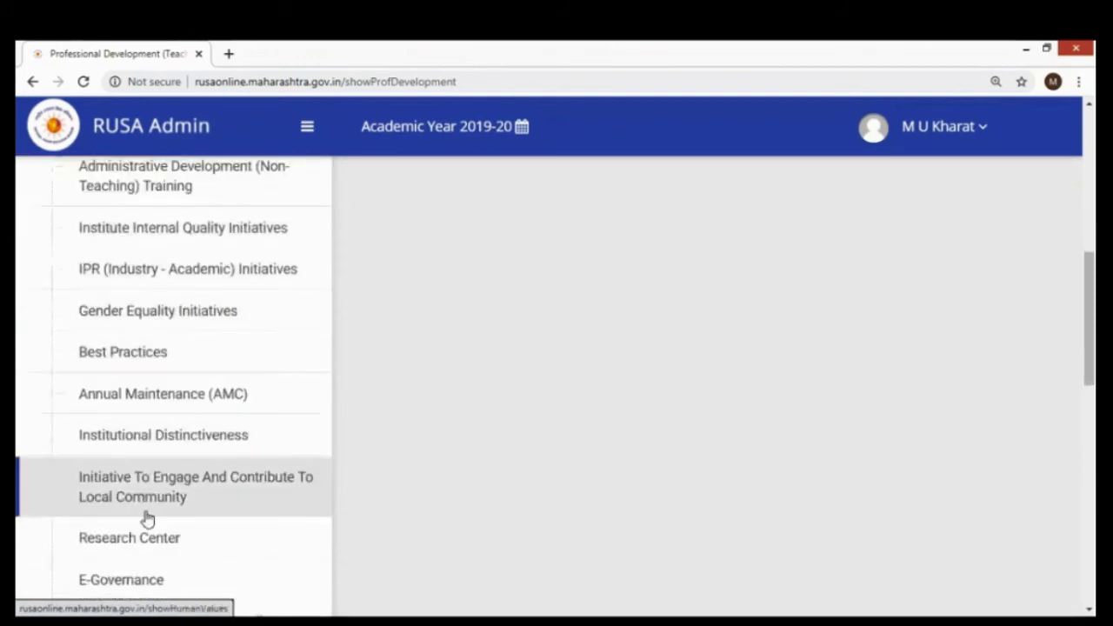
scroll(148, 442, down, 1)
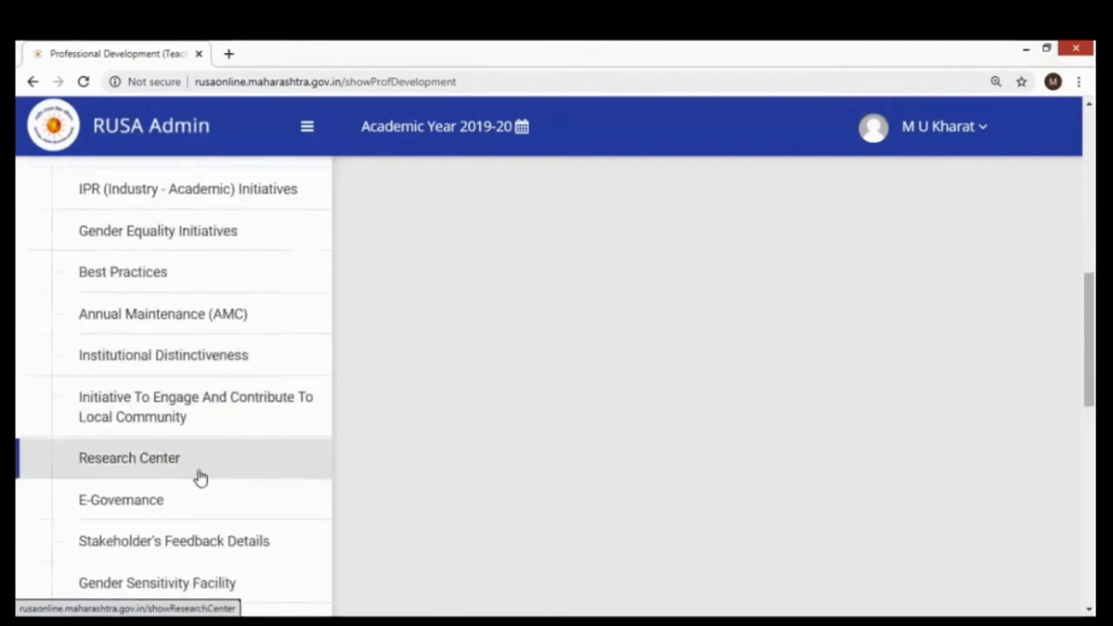
scroll(196, 474, down, 1)
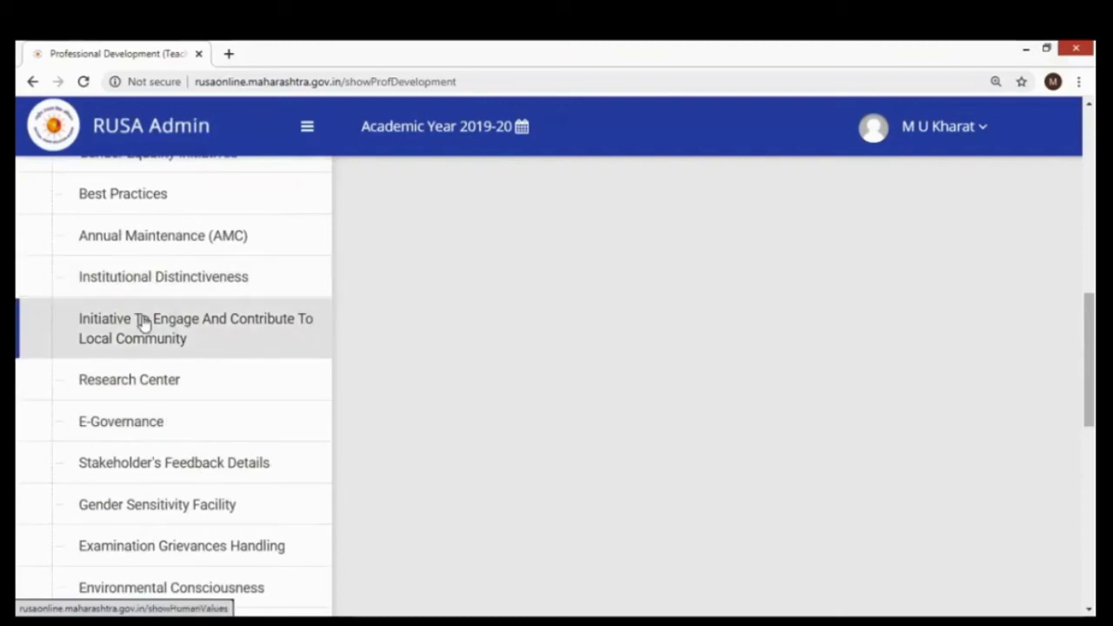
scroll(142, 319, up, 1)
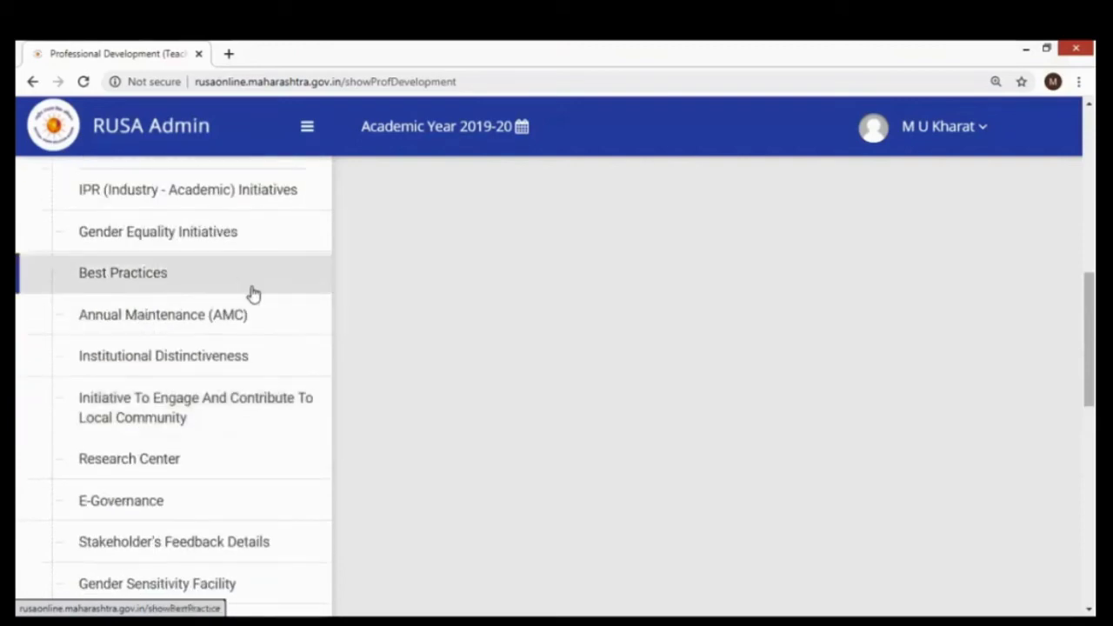
scroll(250, 294, up, 1)
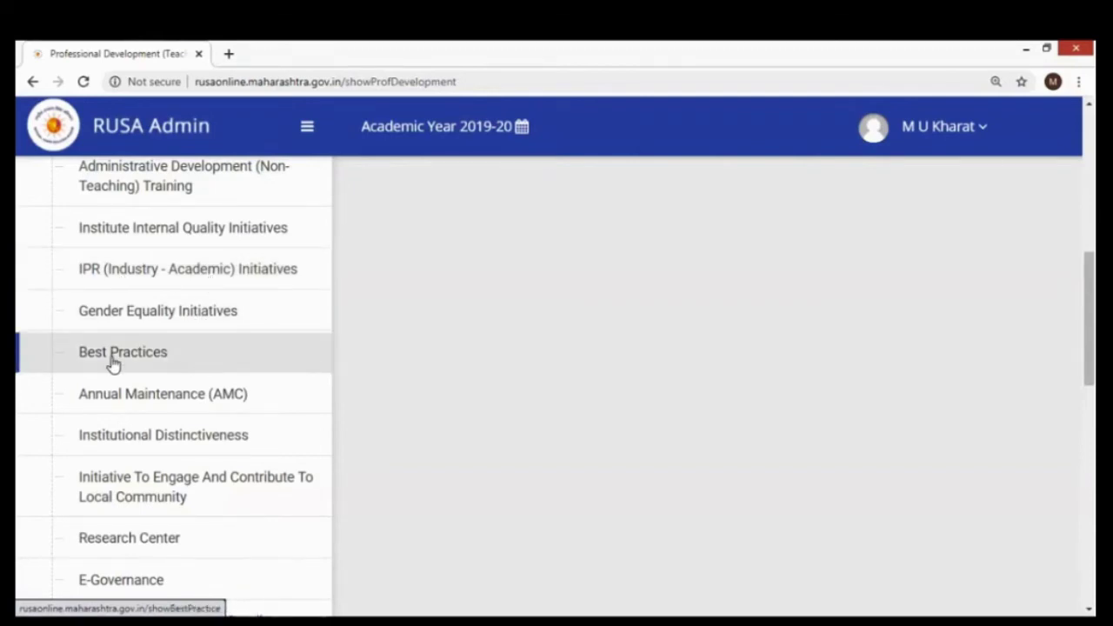
Review the Institute Profile Module entries one by one from Best Practices through E-Governance and Government Scholarships to ICT Enabled Facilities.
scroll(156, 365, down, 2)
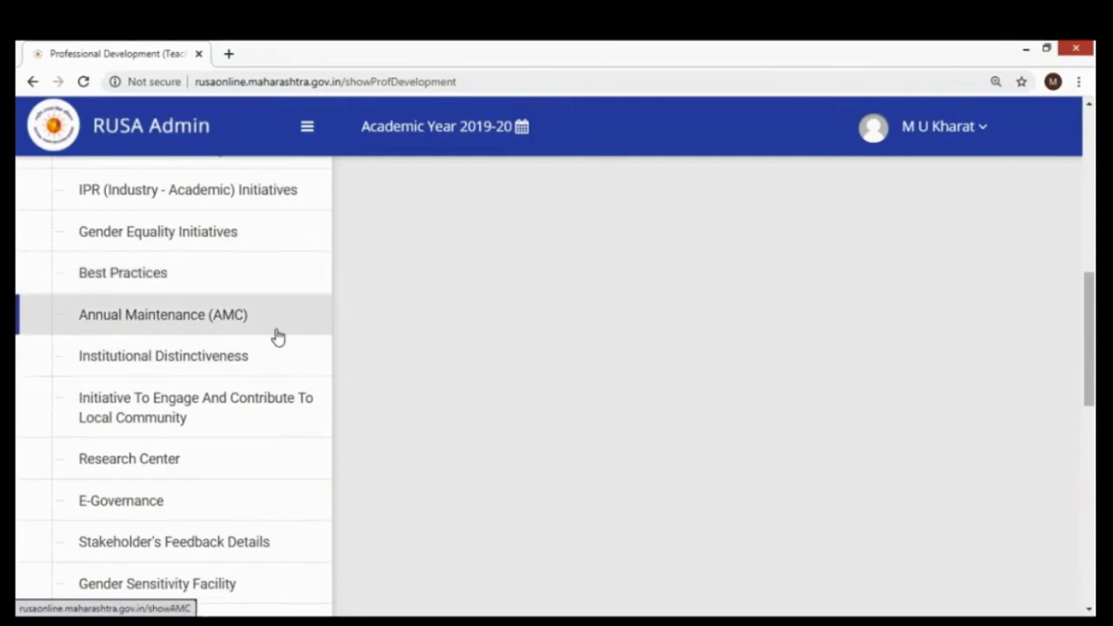
scroll(199, 361, down, 1)
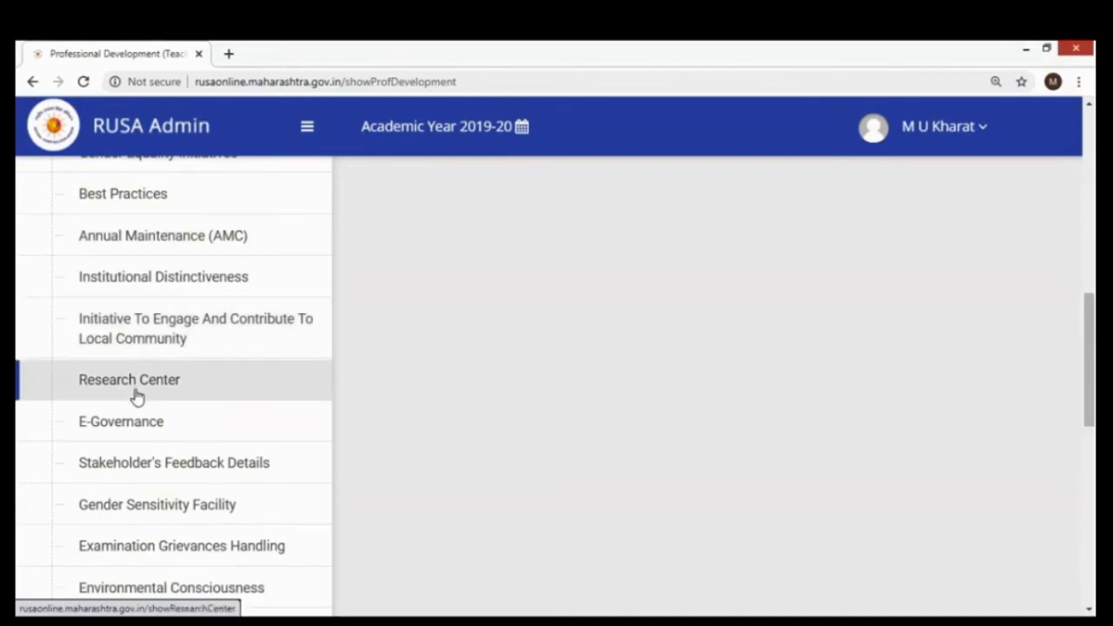
scroll(137, 391, down, 1)
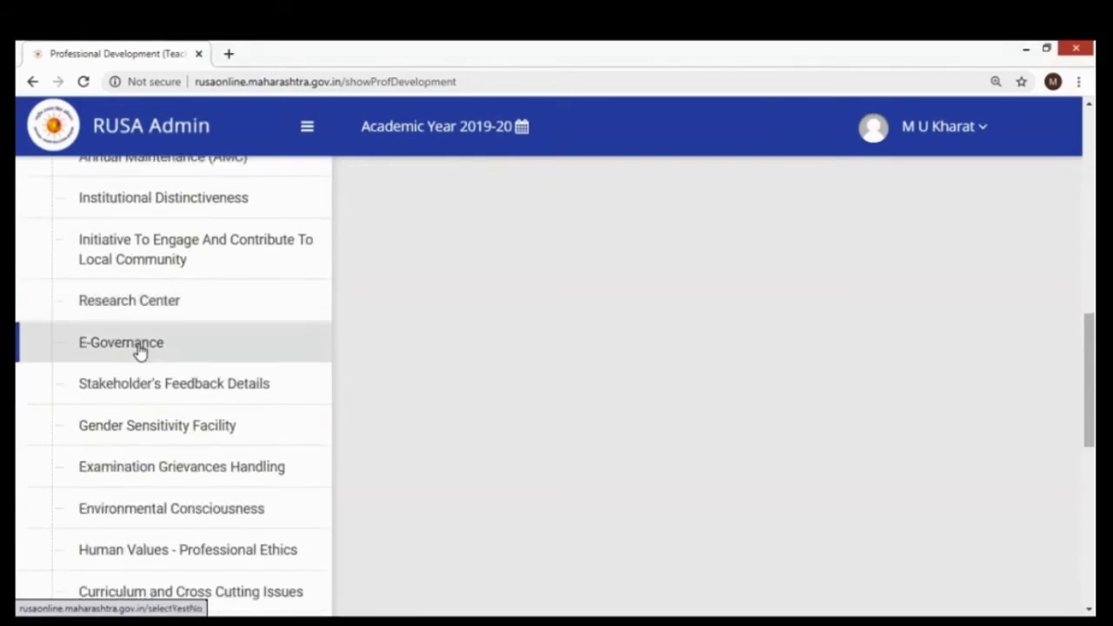
scroll(139, 373, down, 1)
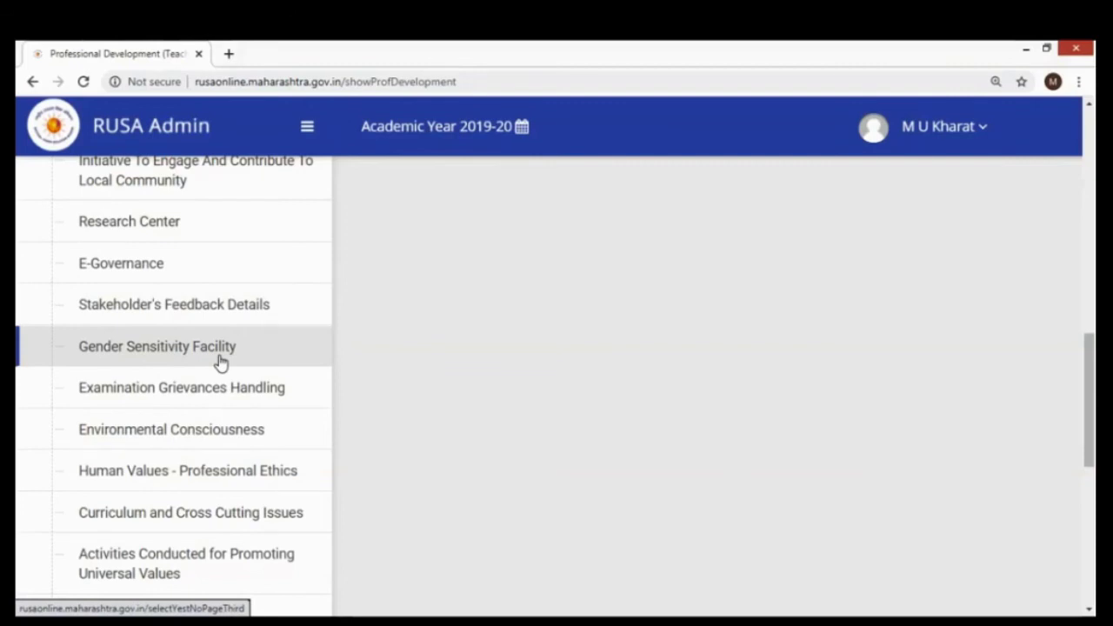
scroll(197, 357, down, 1)
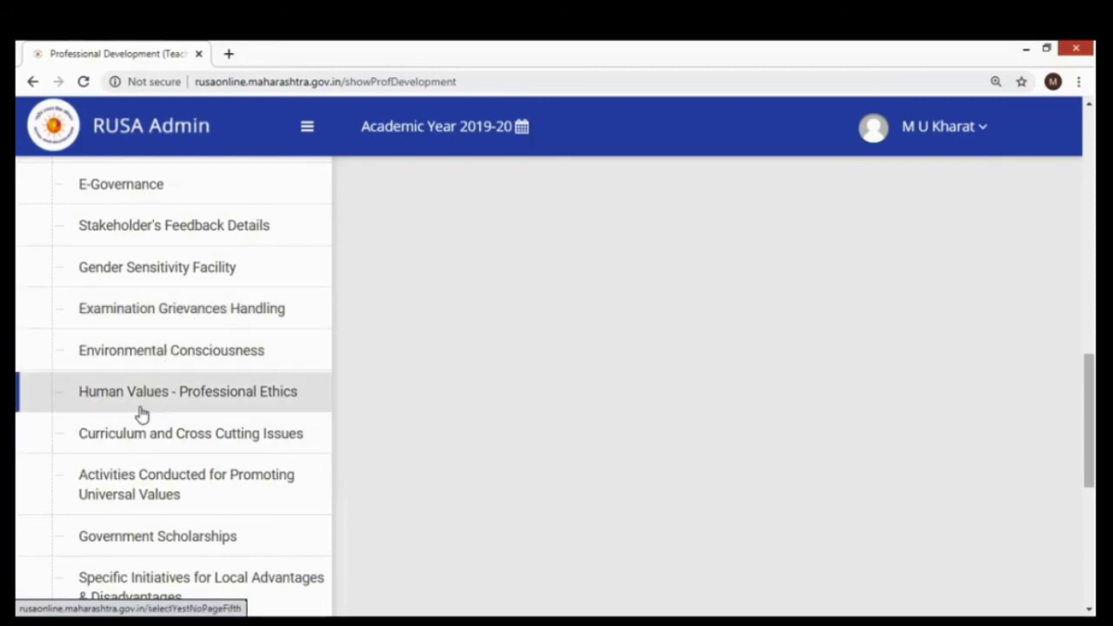
scroll(276, 405, down, 1)
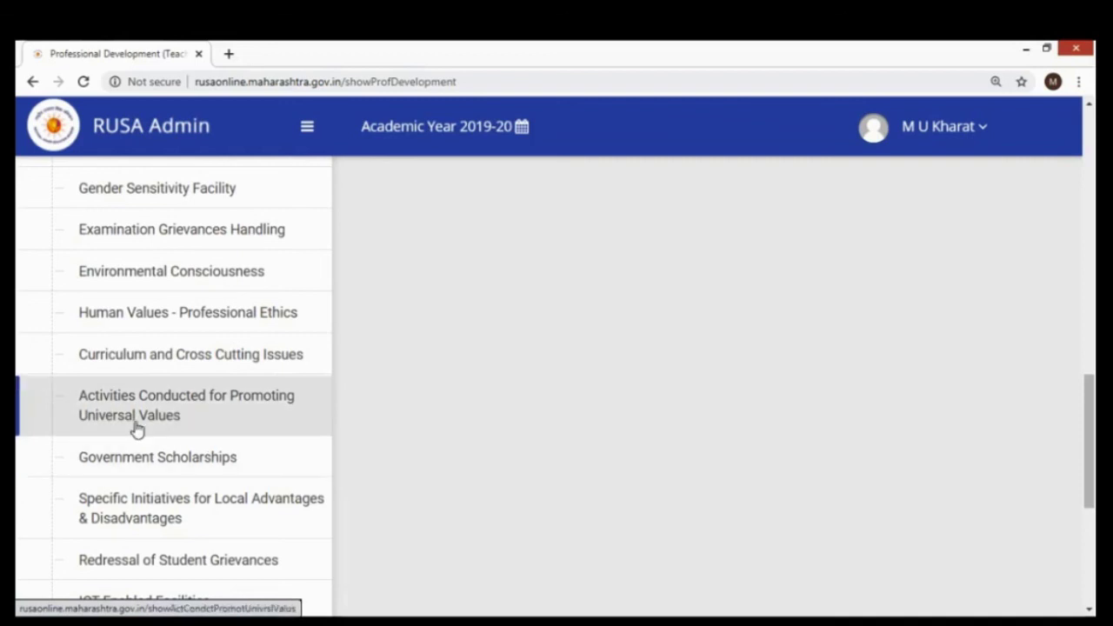
scroll(191, 418, down, 1)
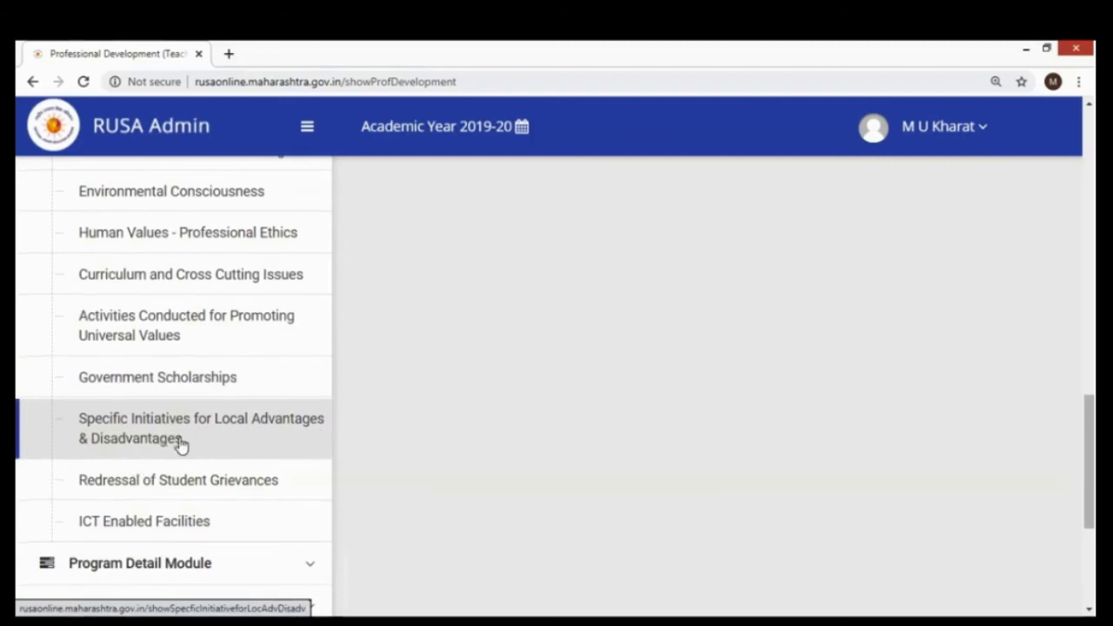
scroll(180, 444, down, 1)
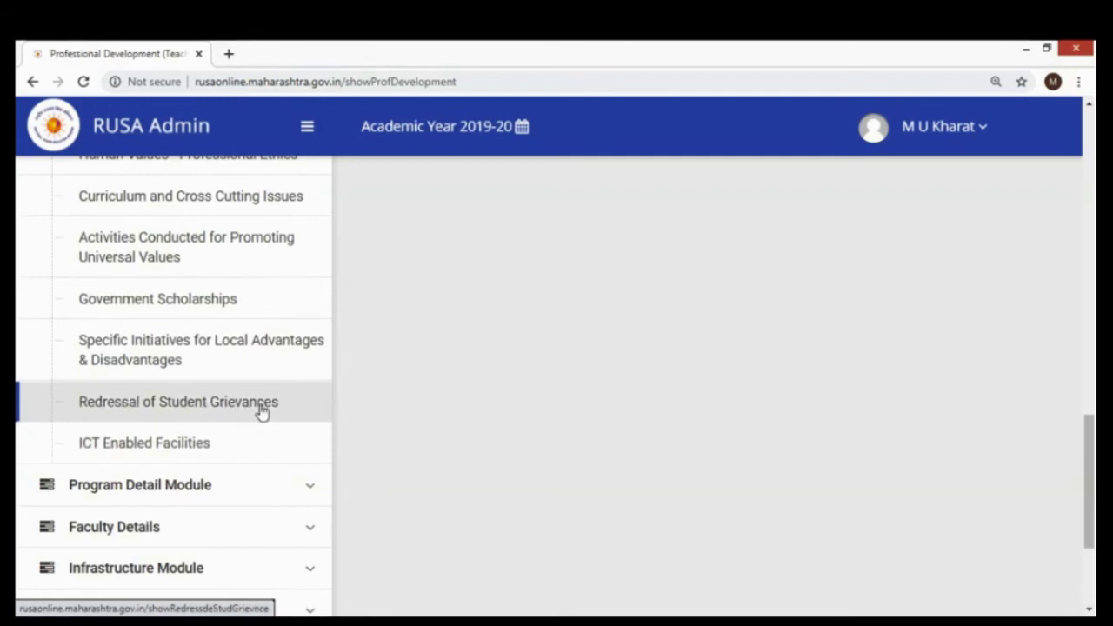
scroll(259, 414, up, 3)
scroll(258, 417, down, 3)
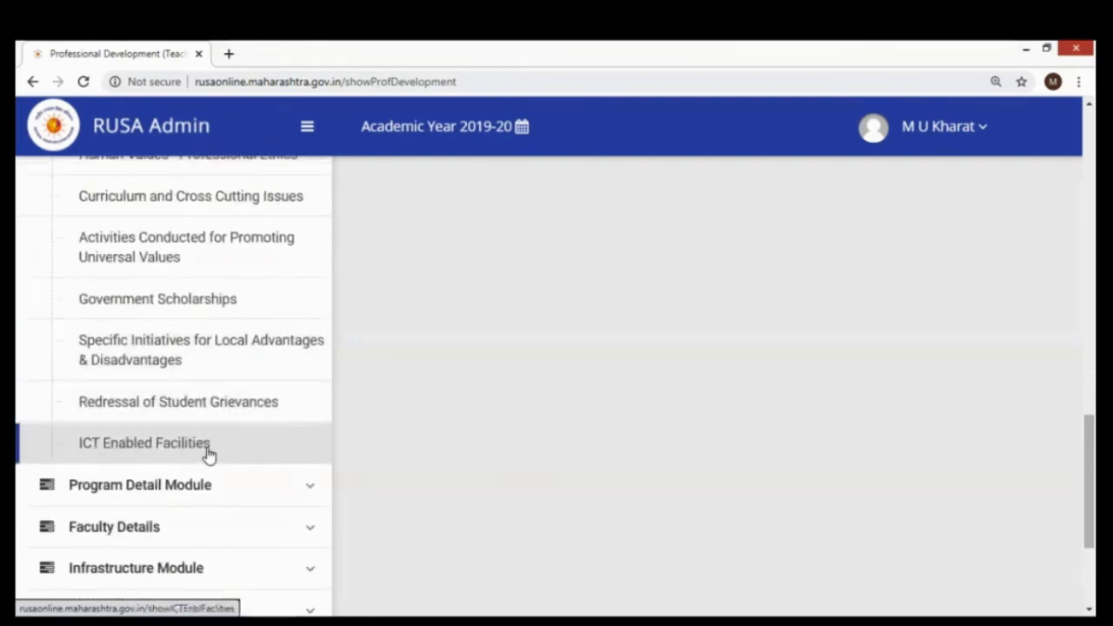
Recap the complete Institute Profile Module list, going back up to its first entries and down again to ICT Enabled Facilities.
scroll(170, 427, up, 4)
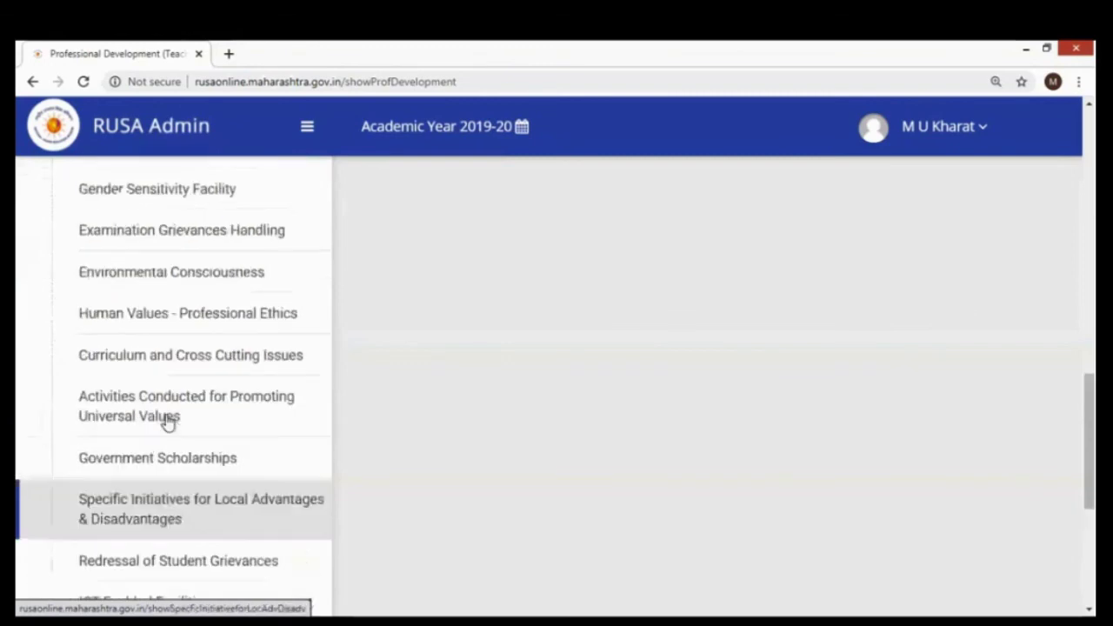
scroll(168, 421, up, 6)
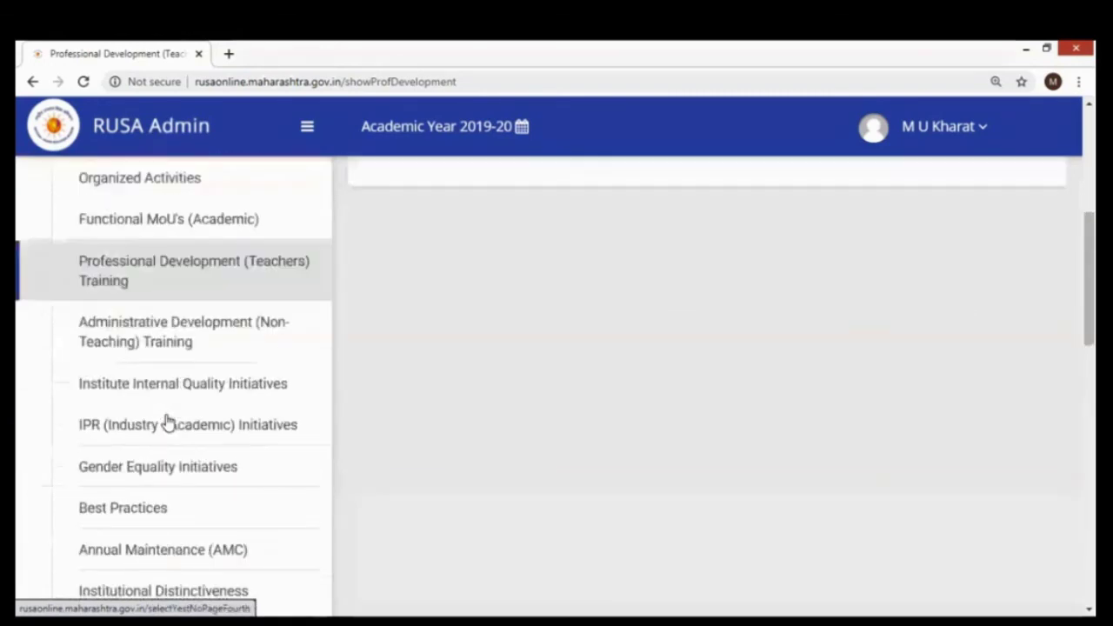
scroll(165, 418, up, 3)
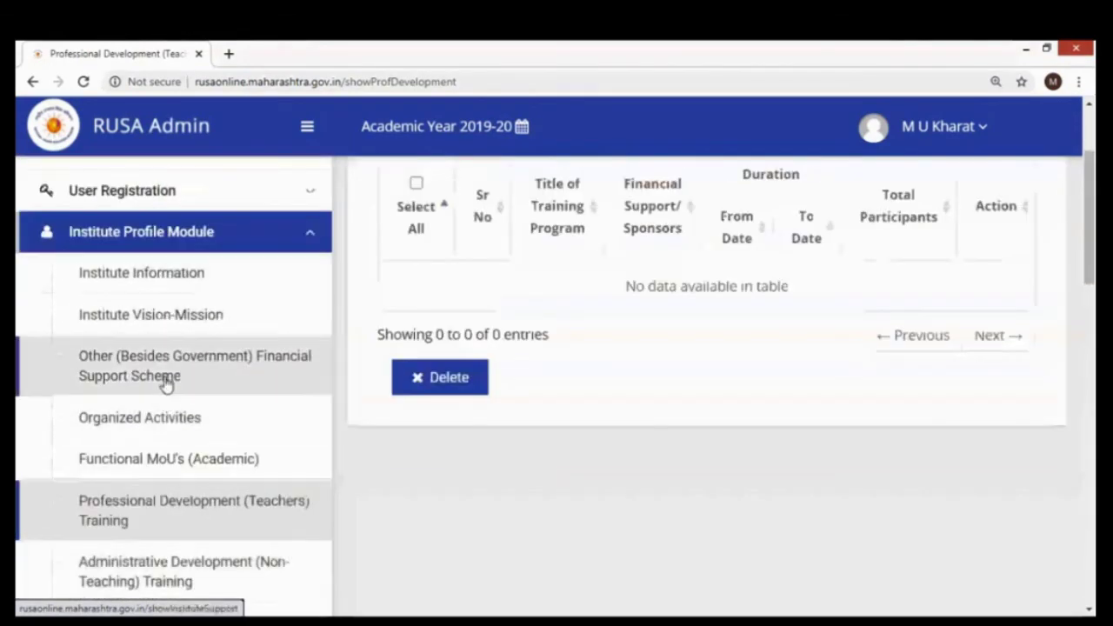
scroll(157, 483, down, 10)
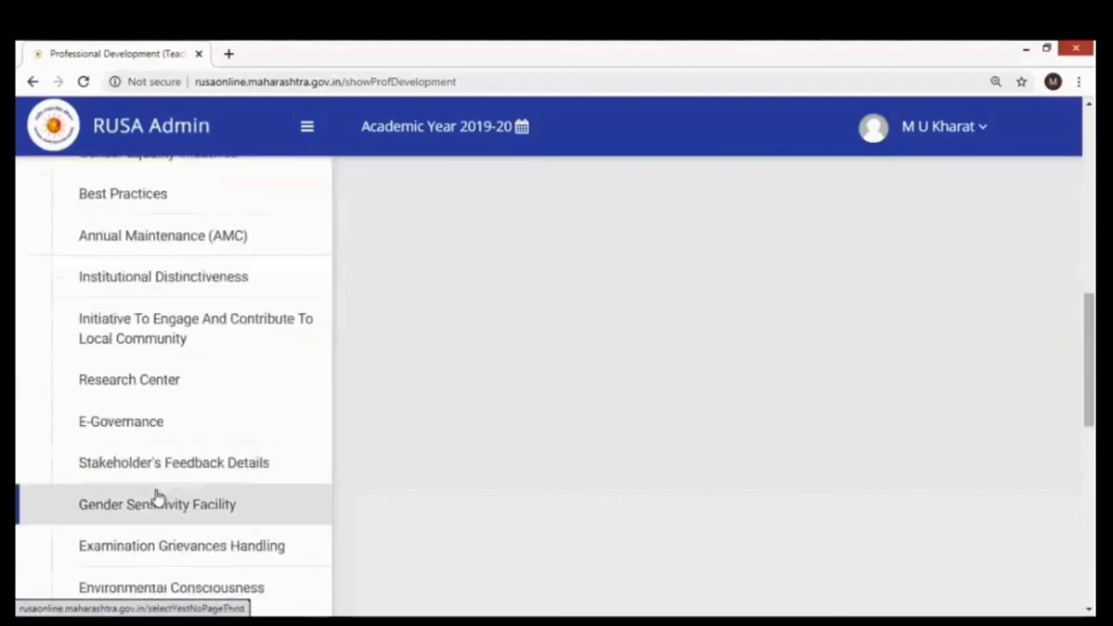
scroll(156, 498, down, 3)
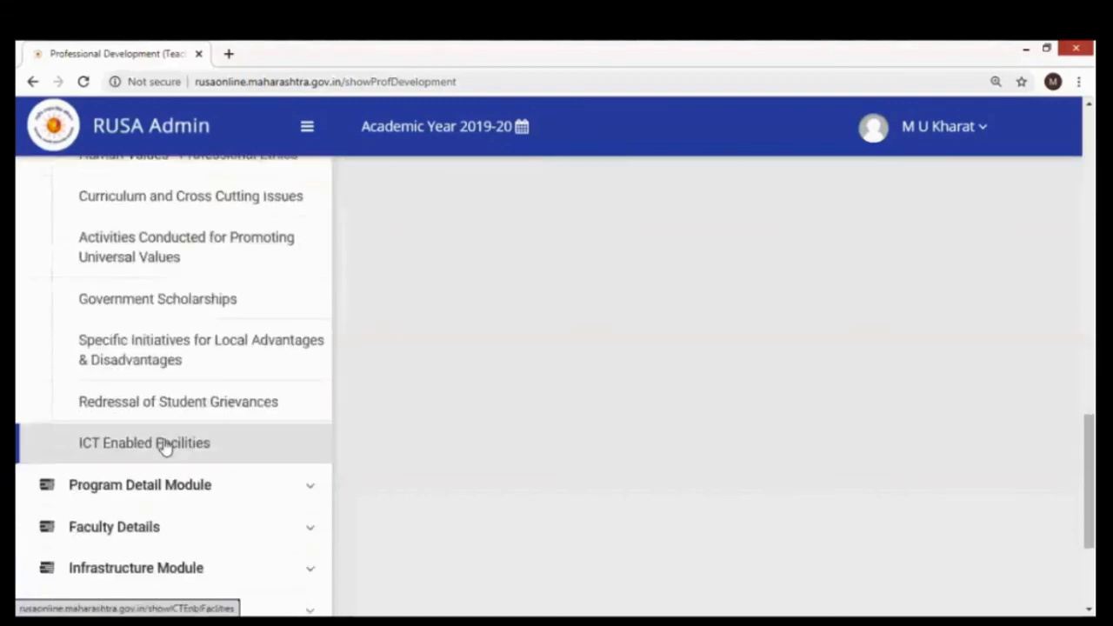